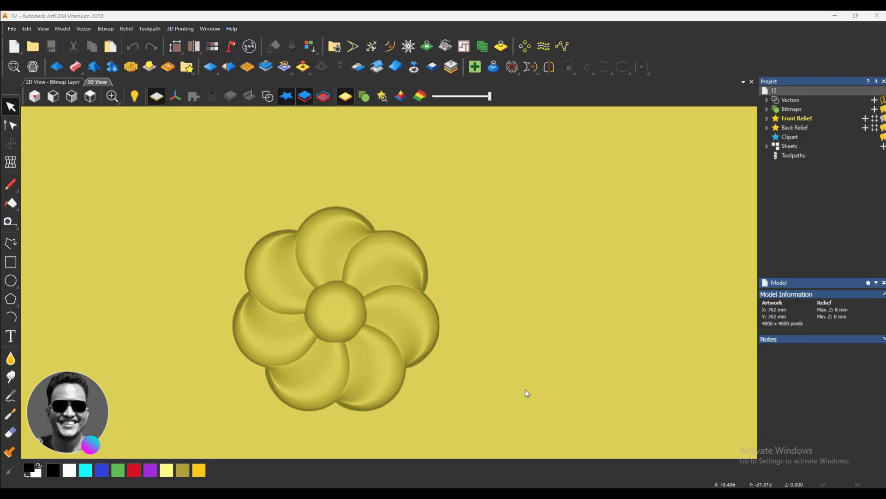
Step: Inspect the flower relief in 3D, then expand Front Relief to list its three layers
scroll(298, 346, up, 5)
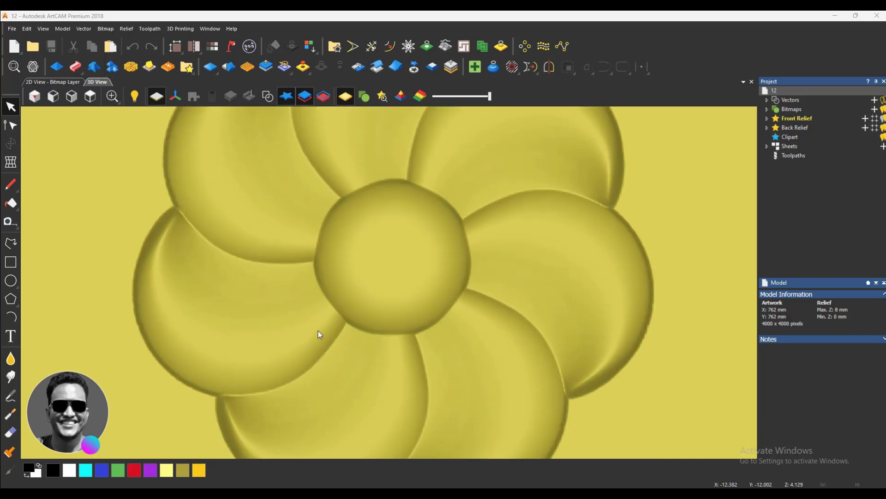
drag(342, 337, 360, 204)
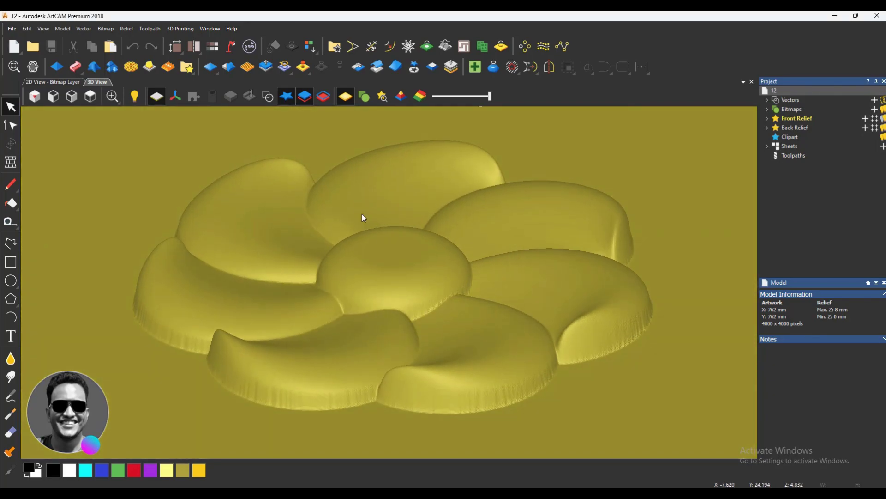
scroll(391, 273, up, 4)
drag(394, 251, 412, 345)
scroll(393, 310, down, 9)
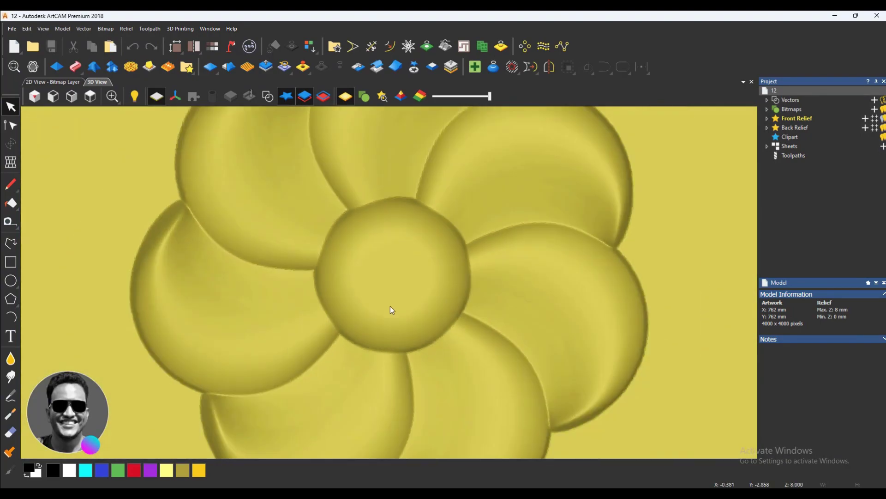
scroll(406, 278, down, 2)
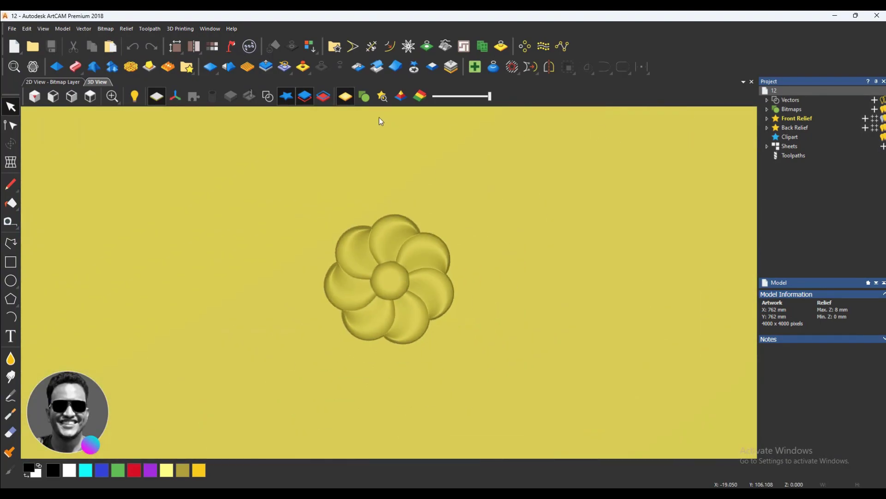
click(767, 118)
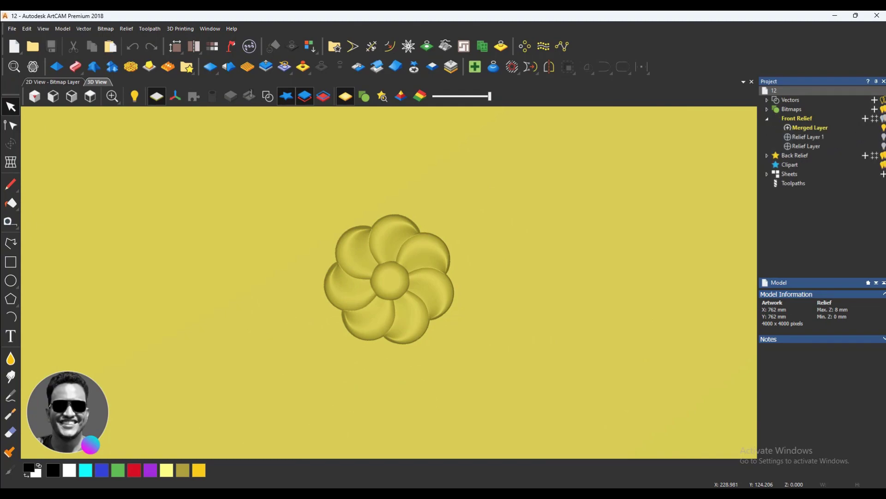
Step: Hide the Merged Layer and show the vector sketch in top view
click(884, 129)
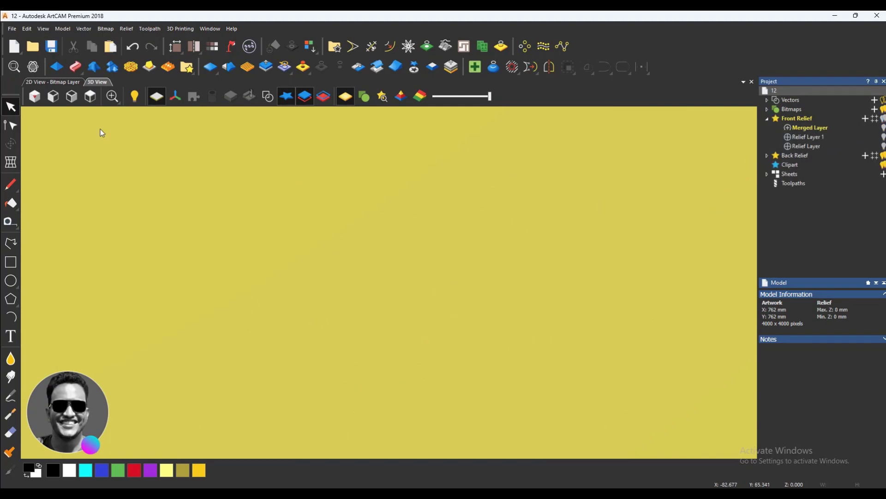
click(267, 96)
scroll(275, 218, up, 2)
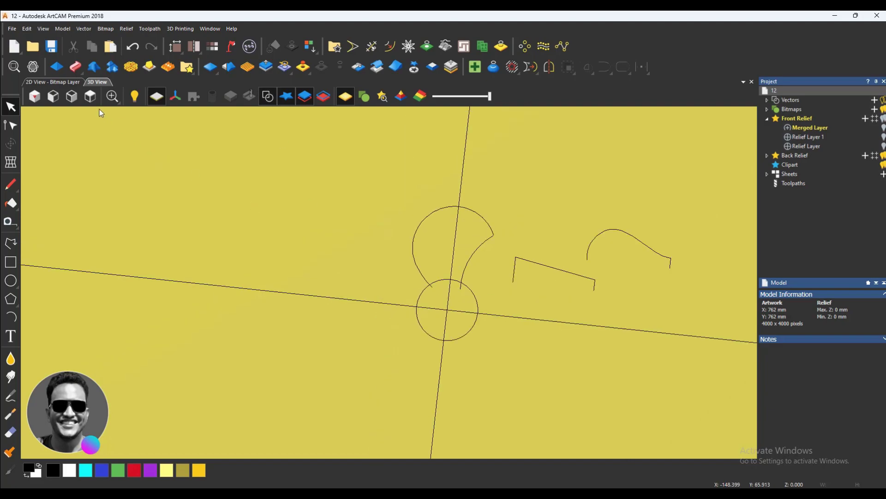
click(90, 96)
scroll(370, 242, up, 4)
scroll(341, 221, up, 3)
scroll(387, 237, down, 3)
scroll(410, 277, up, 3)
scroll(407, 267, down, 2)
scroll(408, 267, up, 1)
scroll(388, 265, up, 2)
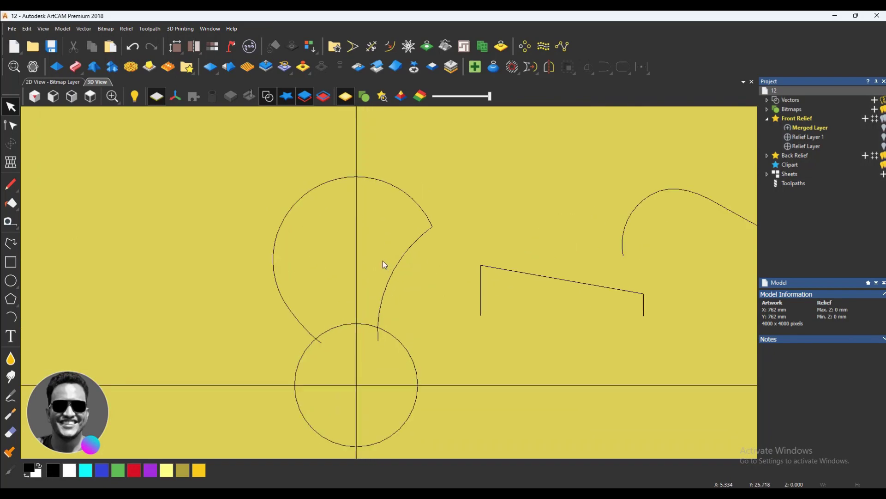
Step: Use the selected teardrop petal outline as the Two Rail Sweep's two rails
click(403, 278)
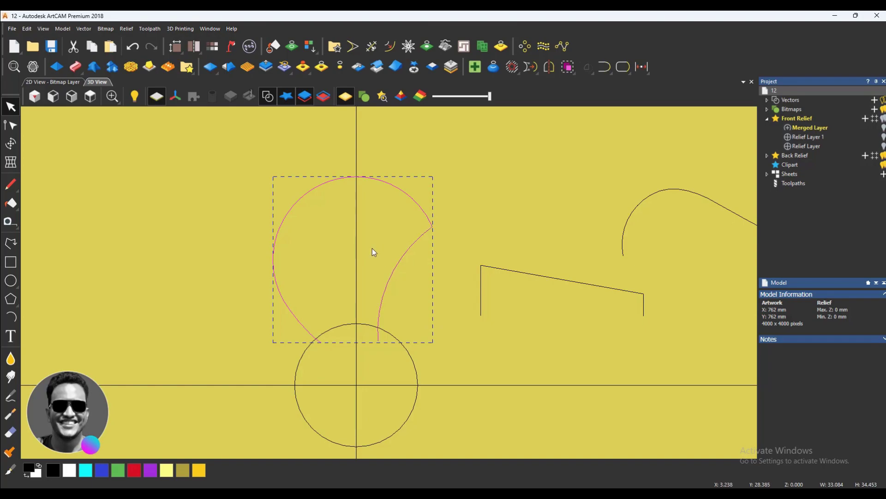
scroll(405, 292, down, 3)
scroll(320, 294, up, 2)
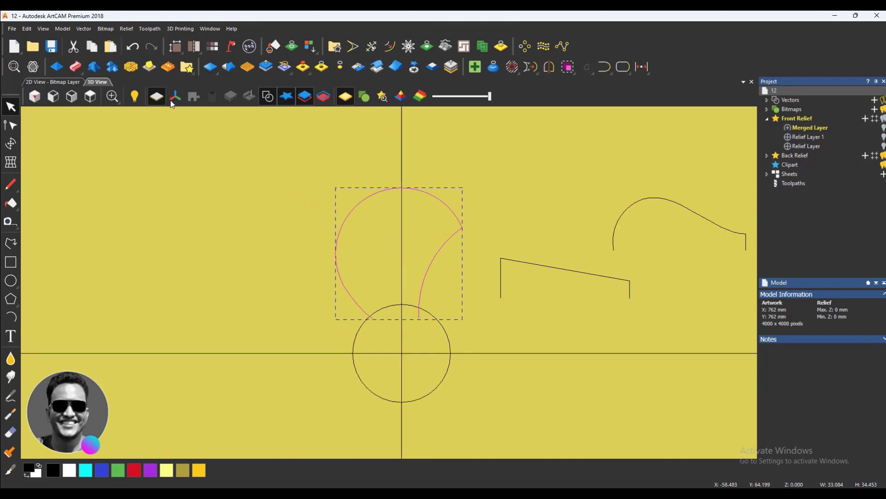
click(81, 67)
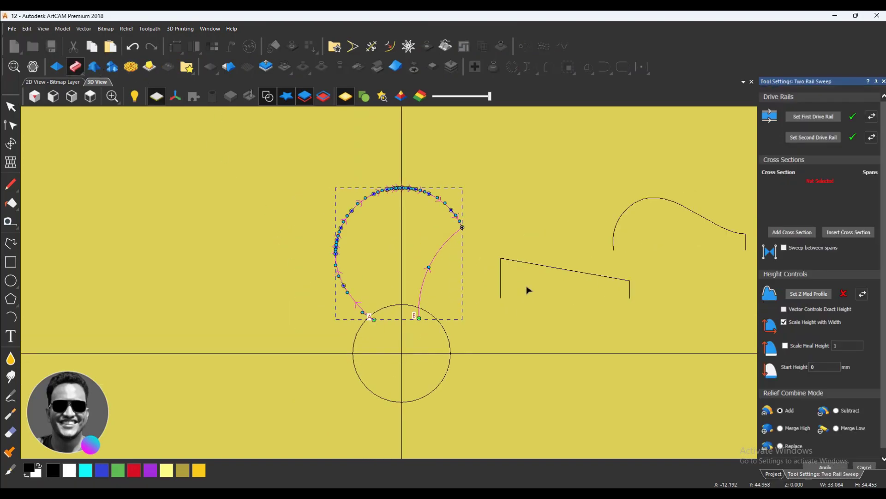
Step: Add the curved profile as the sweep's cross section
scroll(445, 259, down, 3)
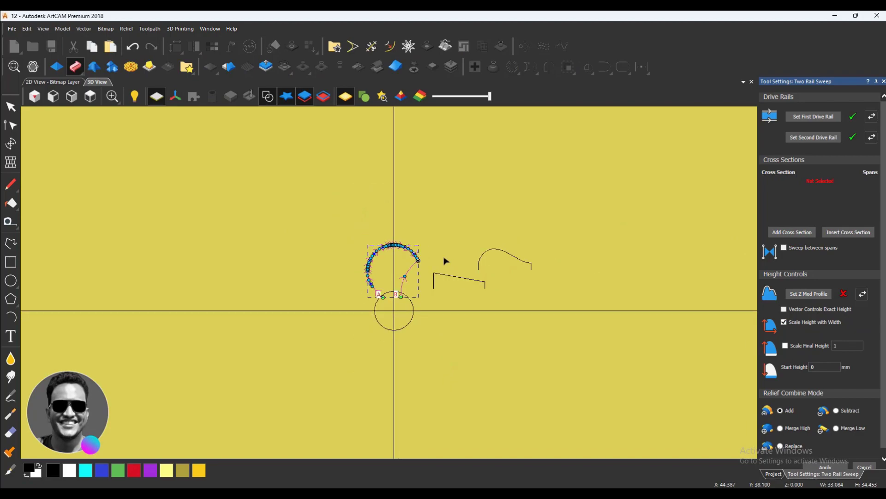
scroll(405, 259, up, 3)
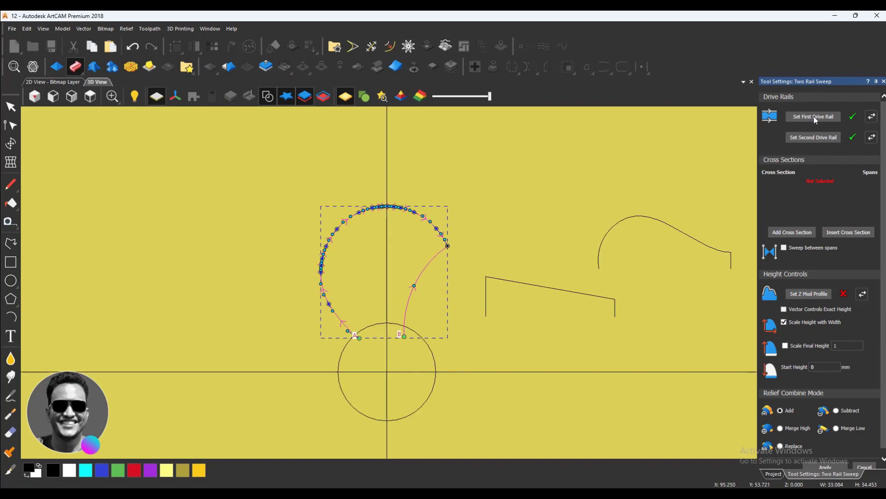
scroll(822, 365, down, 2)
scroll(821, 365, up, 2)
scroll(538, 245, down, 4)
scroll(459, 281, up, 4)
drag(516, 271, 483, 235)
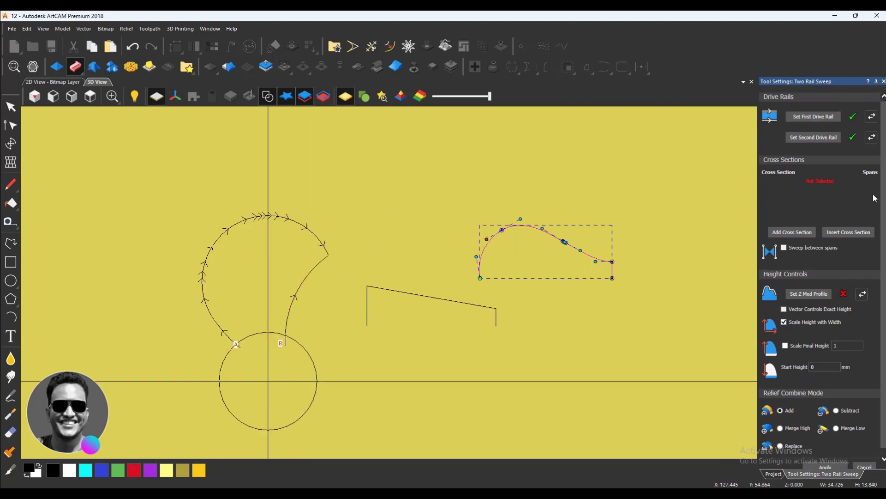
click(789, 235)
Step: Turn off Scale Height with Width and cancel the Two Rail Sweep
scroll(425, 342, down, 3)
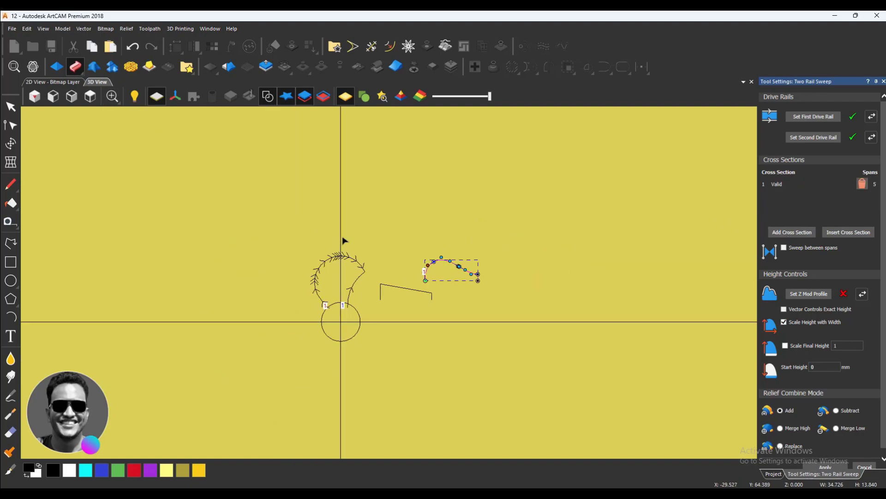
scroll(613, 269, down, 4)
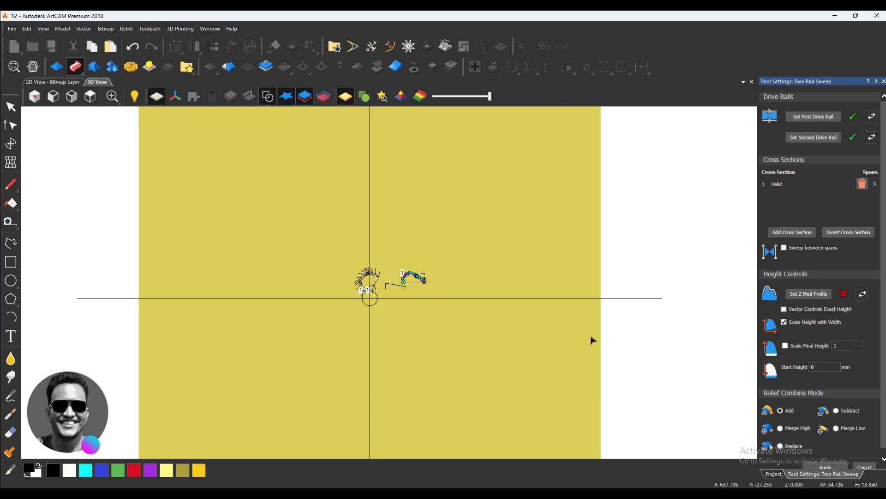
scroll(402, 289, up, 5)
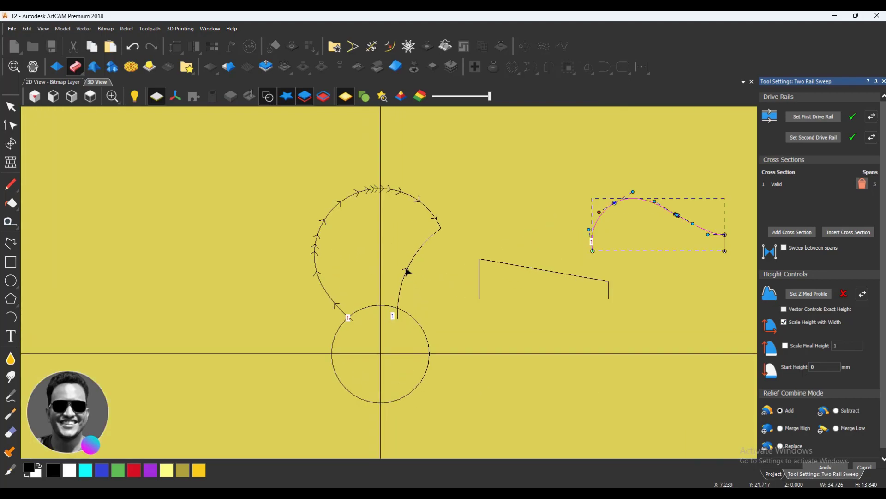
scroll(402, 270, down, 1)
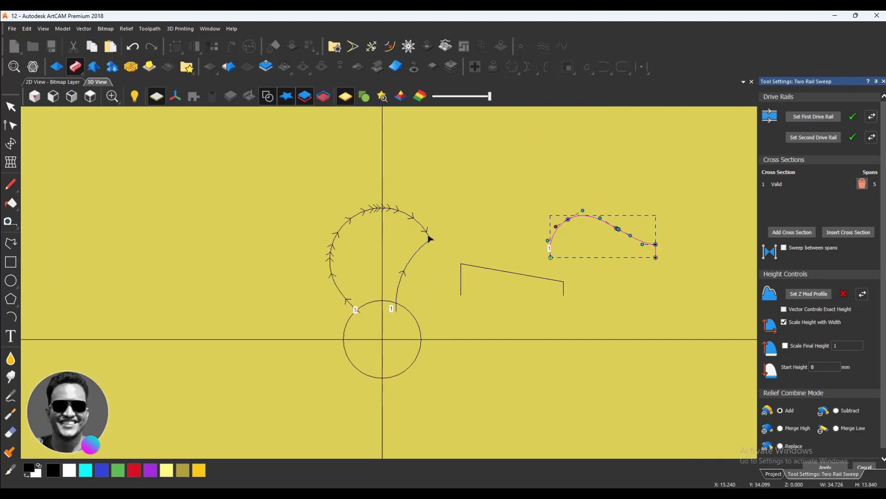
click(784, 323)
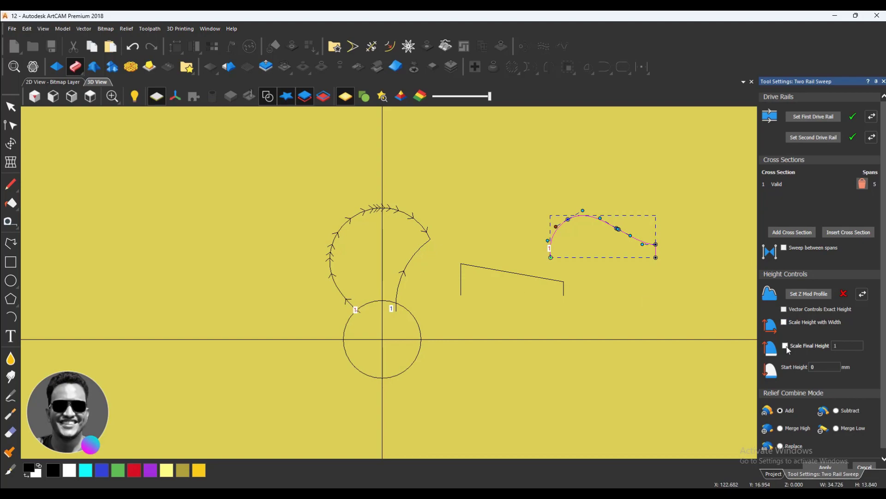
click(884, 81)
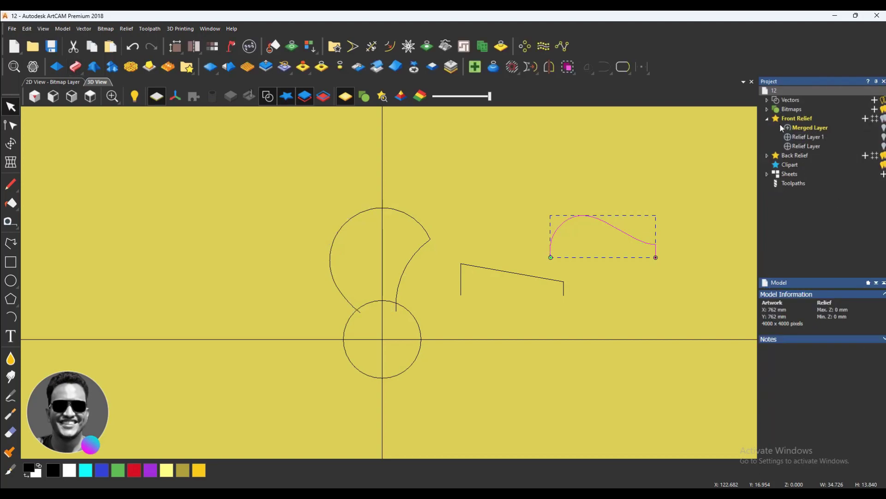
Step: Add Relief Layer 2 under Front Relief, make it active, and select the first petal arc
click(598, 159)
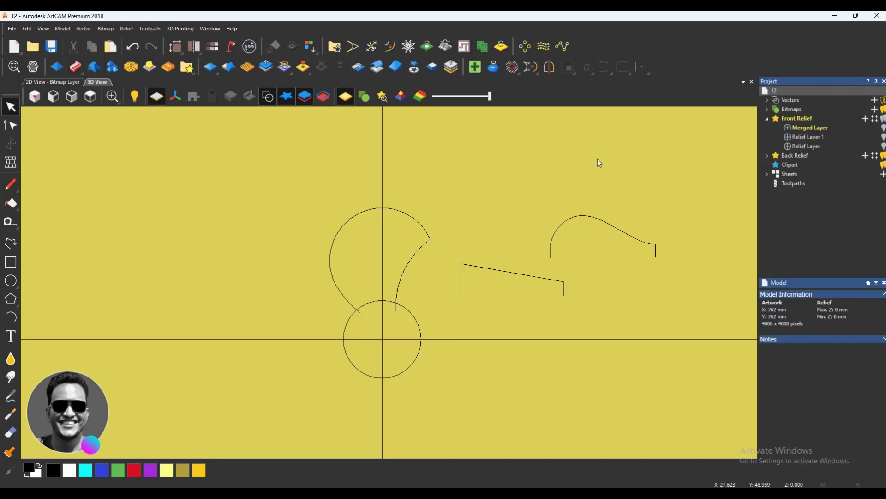
click(866, 120)
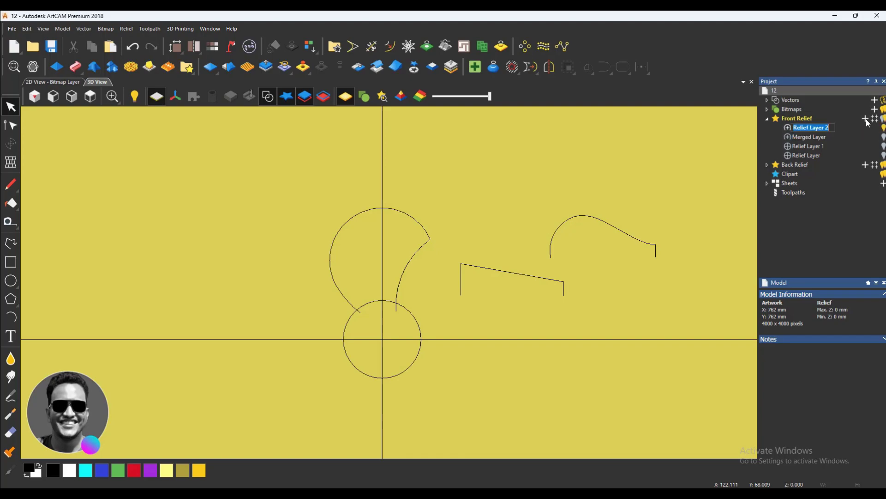
click(849, 126)
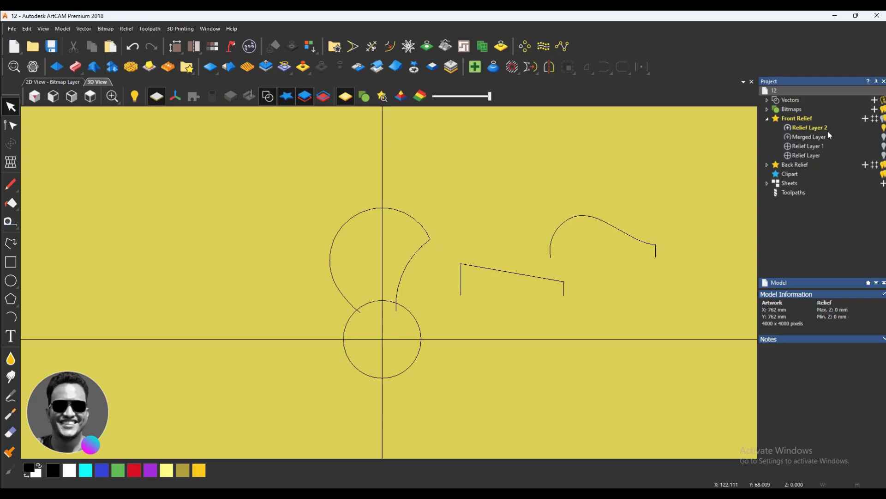
click(839, 129)
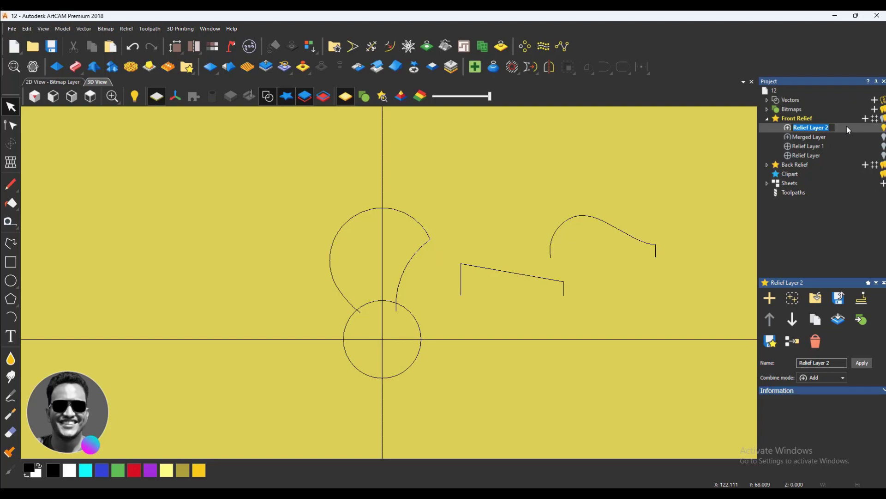
click(353, 217)
Step: Sweep between both petal arcs with the curved profile as cross section
shift+click(398, 260)
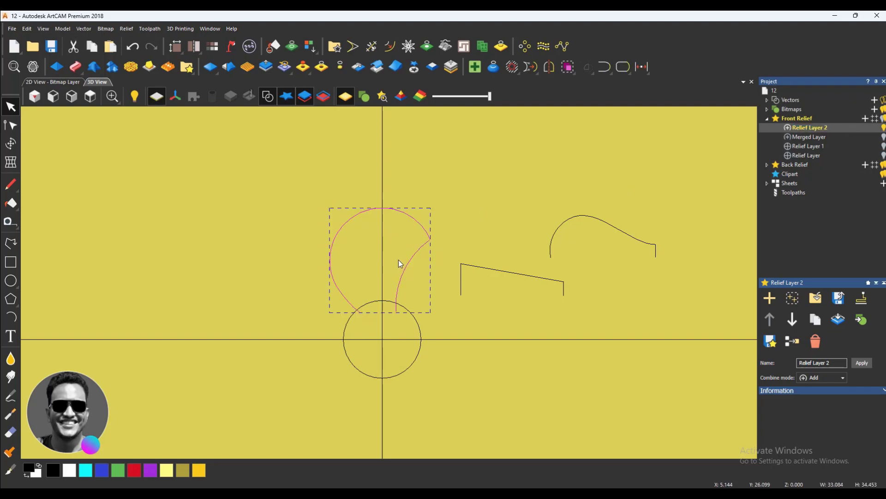
click(81, 70)
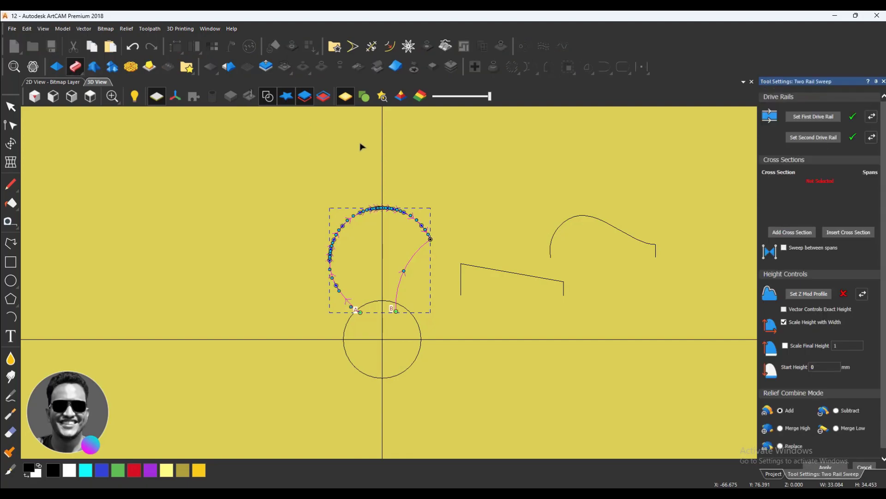
click(564, 218)
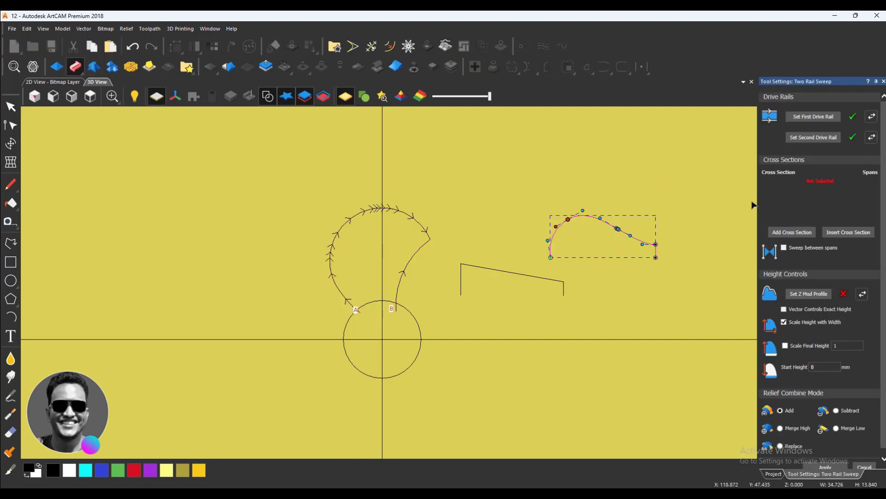
click(792, 232)
Step: Delete cross sections 3 and 2, keeping only one cross section
scroll(447, 252, up, 2)
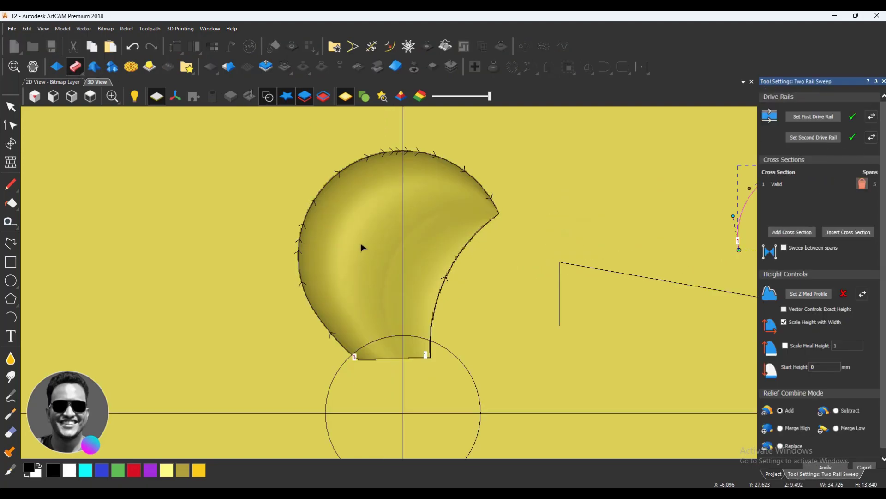
scroll(366, 248, down, 3)
scroll(385, 311, up, 2)
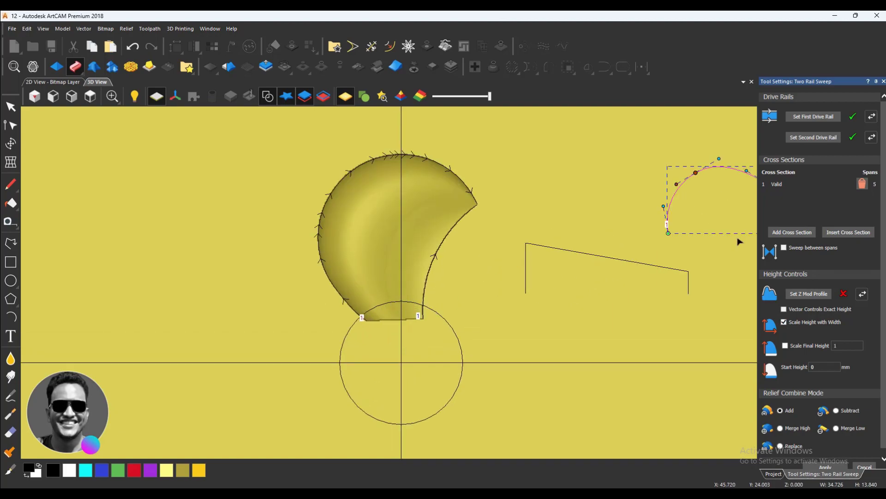
scroll(382, 281, up, 2)
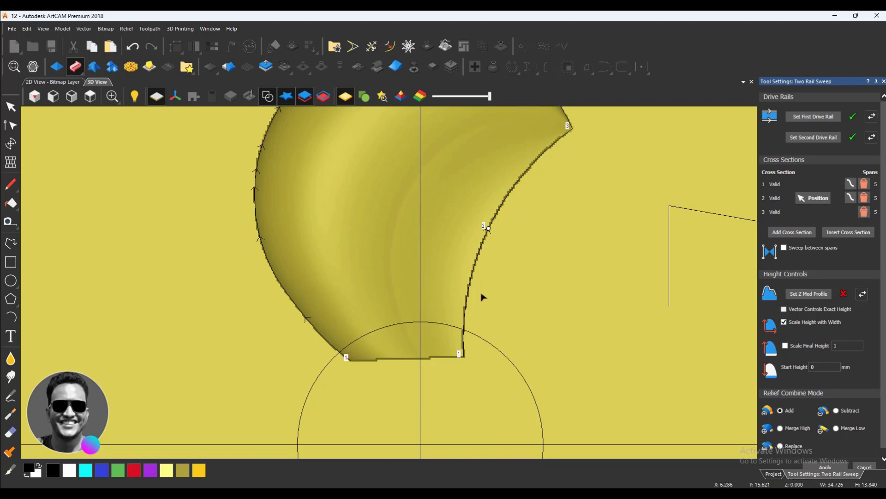
scroll(482, 297, down, 2)
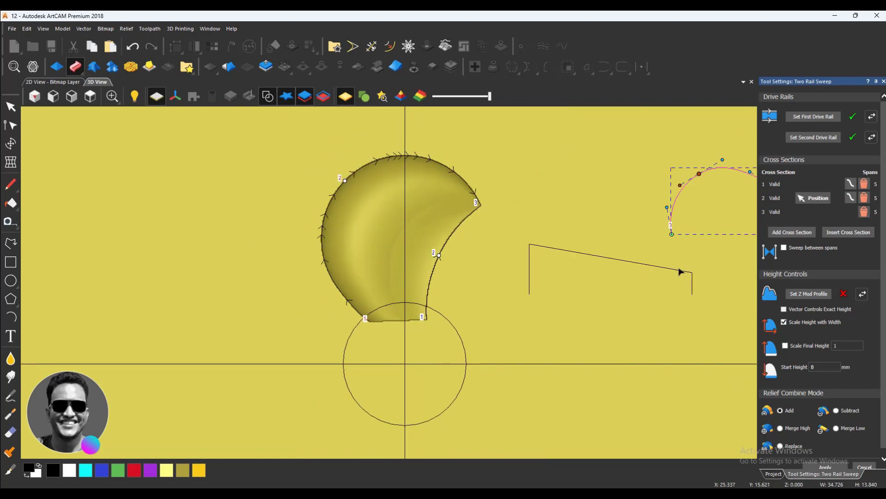
click(864, 212)
click(864, 197)
Step: Turn off Scale Height with Width for the sweep
scroll(437, 231, up, 1)
scroll(404, 304, down, 2)
scroll(420, 312, up, 1)
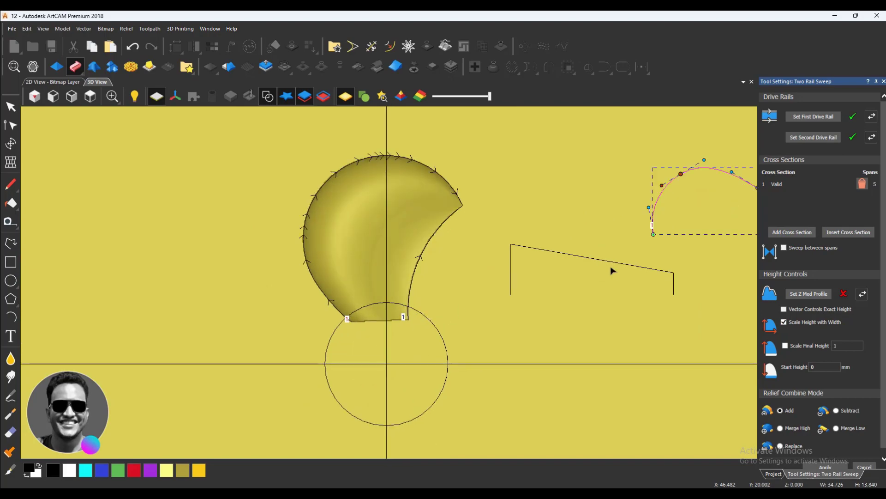
scroll(510, 258, down, 5)
scroll(467, 262, up, 4)
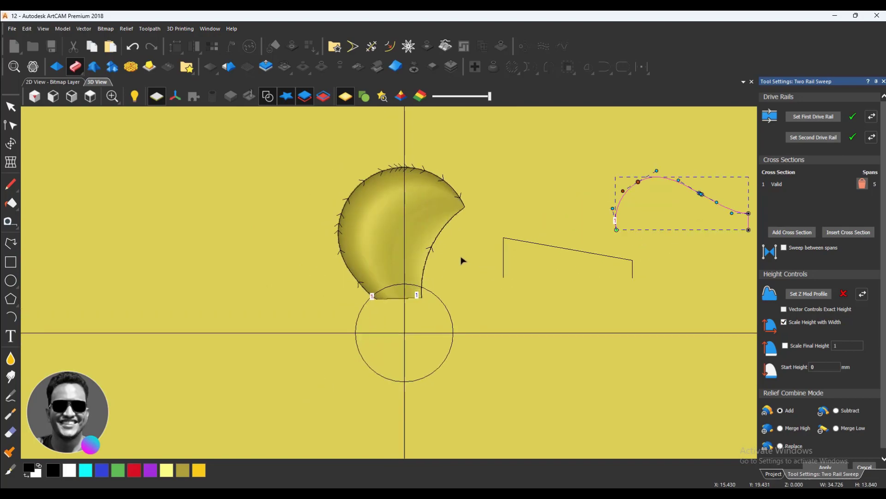
scroll(463, 257, down, 2)
click(788, 322)
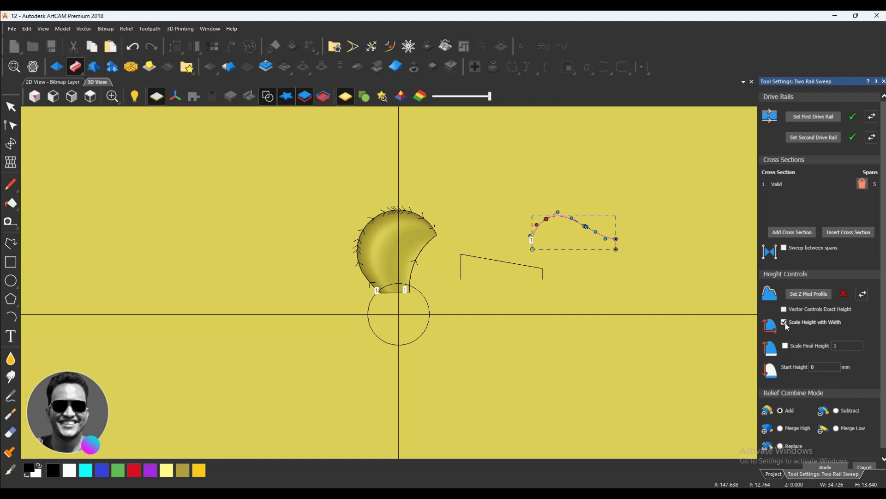
Step: Enable Scale Final Height and set it to 8
click(786, 346)
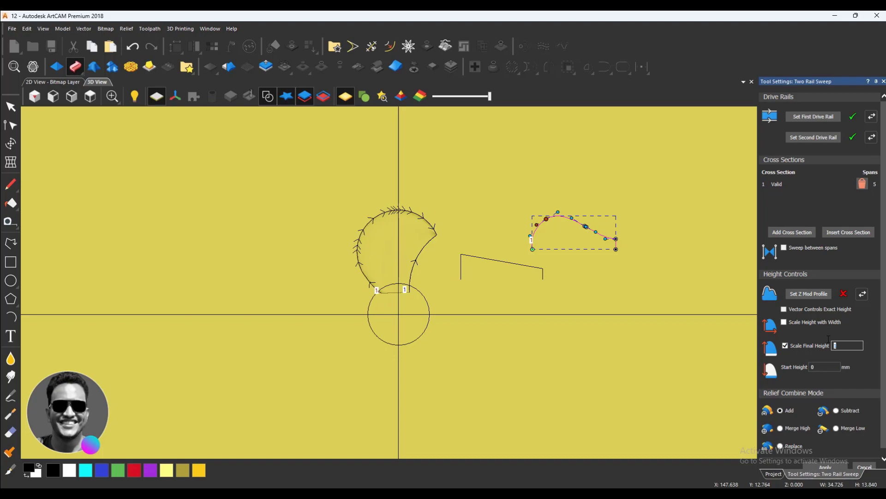
text(8)
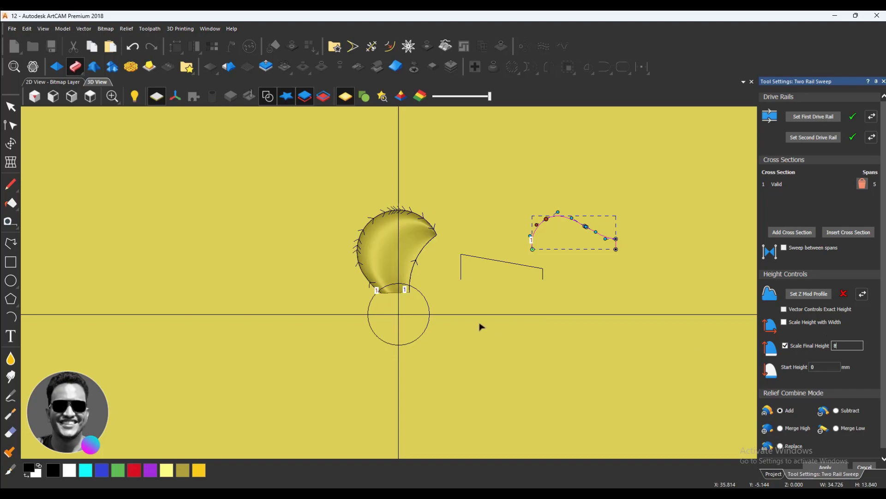
scroll(467, 268, up, 1)
scroll(468, 268, up, 1)
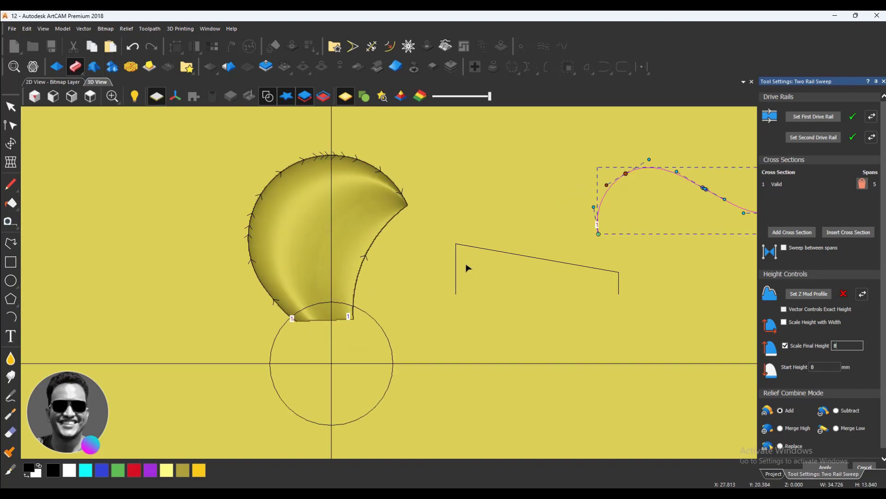
Step: Set the angled polyline as the sweep's Z Mod profile
click(477, 252)
click(481, 250)
scroll(511, 277, down, 3)
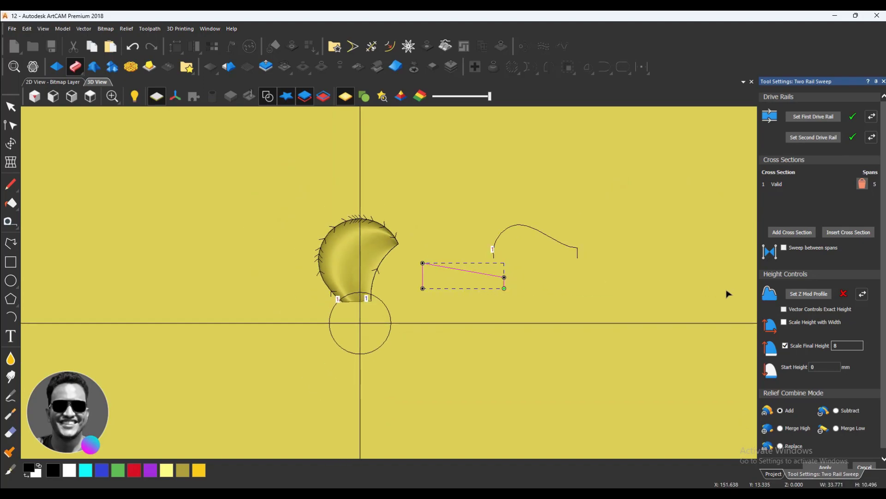
scroll(547, 317, up, 2)
click(801, 295)
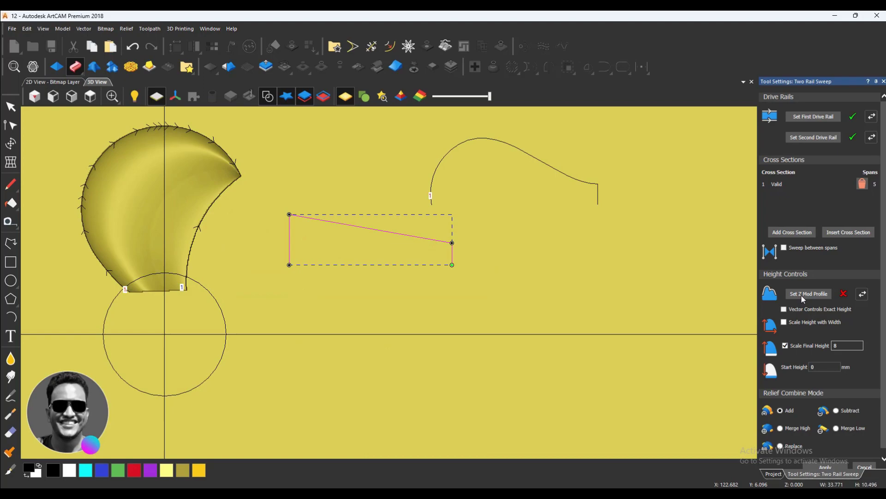
scroll(378, 259, down, 2)
scroll(379, 259, down, 2)
scroll(320, 268, up, 5)
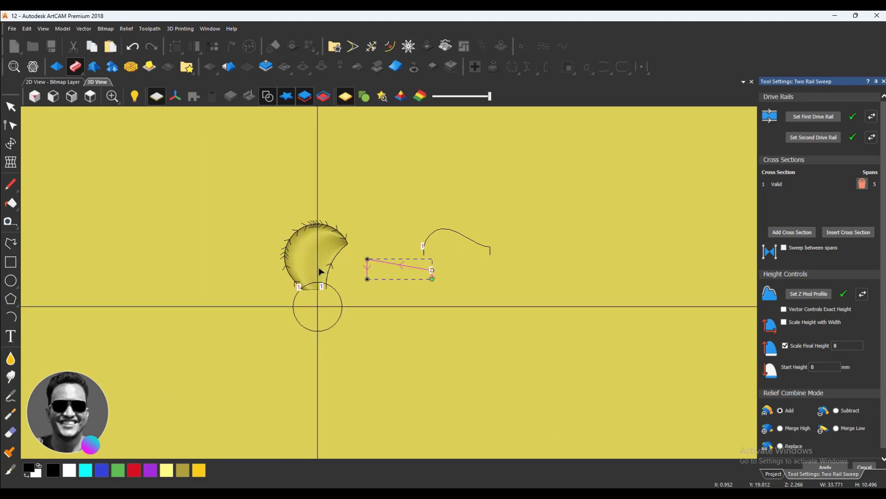
click(398, 300)
scroll(288, 324, up, 1)
drag(286, 325, 311, 293)
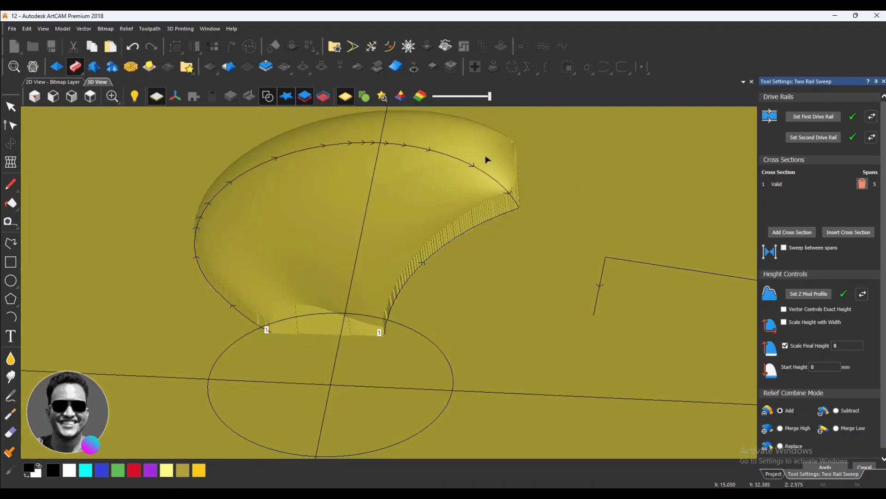
Step: Orbit the view to a low side angle of the swept petal, then back near top-down
scroll(407, 248, down, 3)
scroll(405, 252, up, 4)
drag(477, 342, 528, 306)
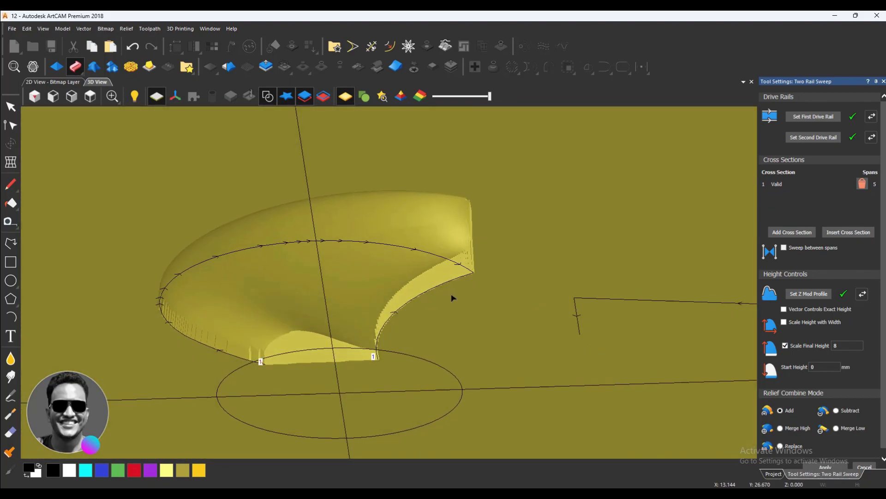
scroll(449, 290, down, 3)
drag(446, 288, 532, 340)
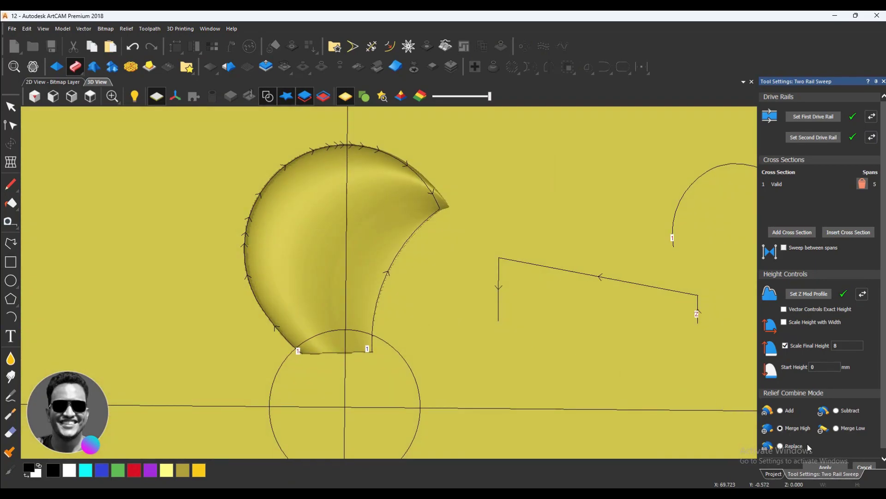
scroll(819, 456, down, 1)
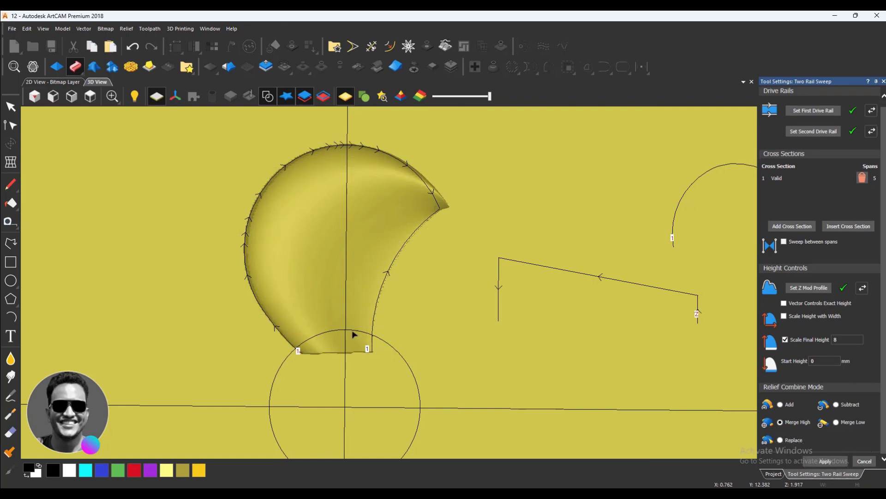
scroll(356, 337, down, 5)
Step: Close the sweep settings and tilt the relief view slightly
click(865, 462)
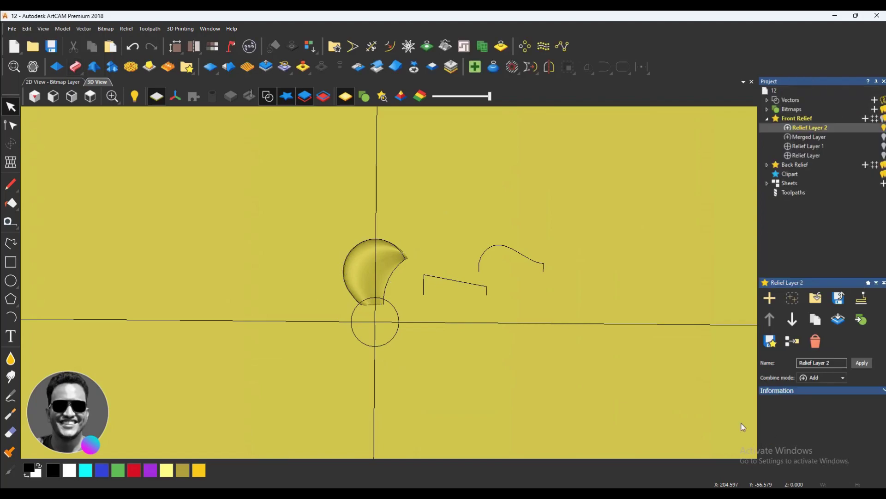
scroll(354, 250, up, 4)
drag(391, 267, 363, 291)
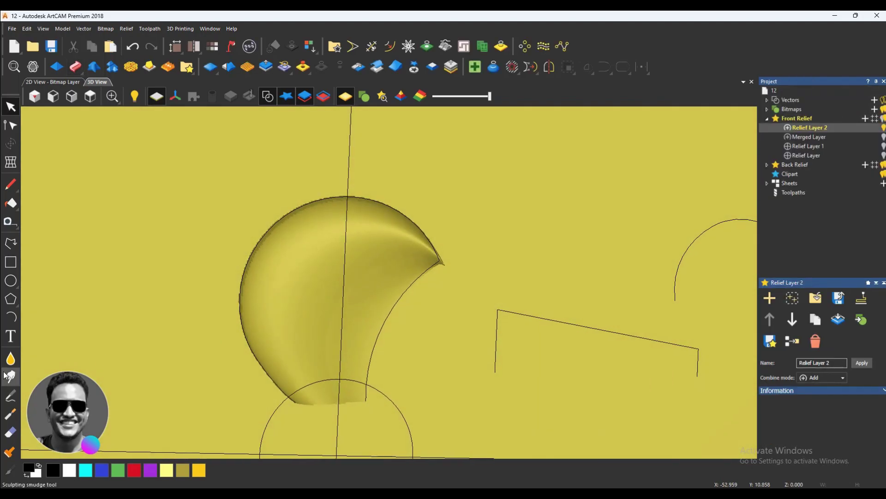
Step: Smooth the petal's pointed tip with a 0.5 mm Material Safety Plane
click(11, 358)
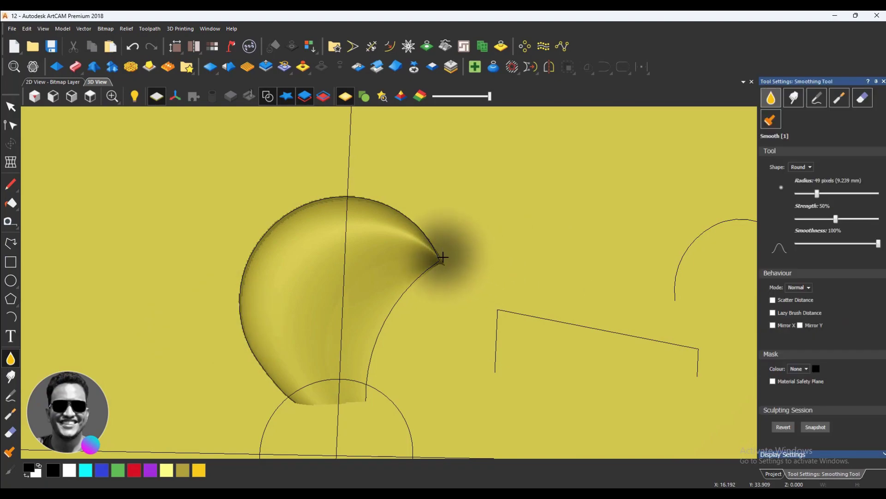
click(773, 382)
text(0.5)
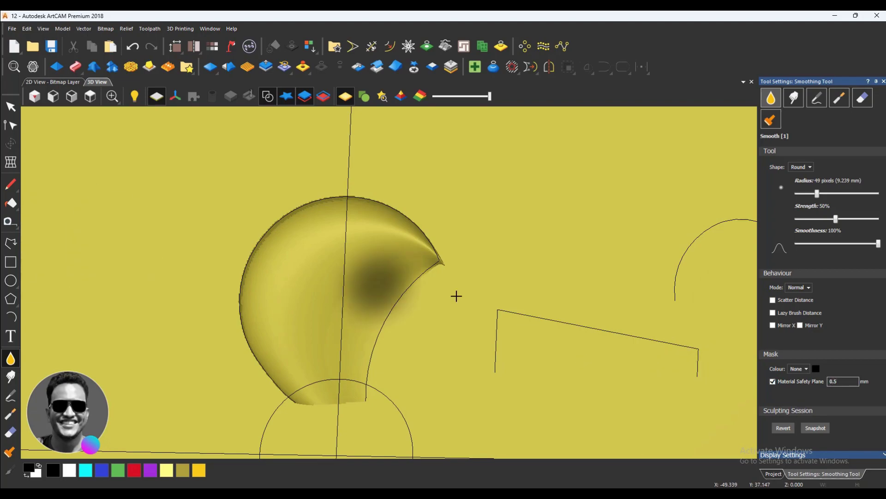
drag(440, 259, 460, 276)
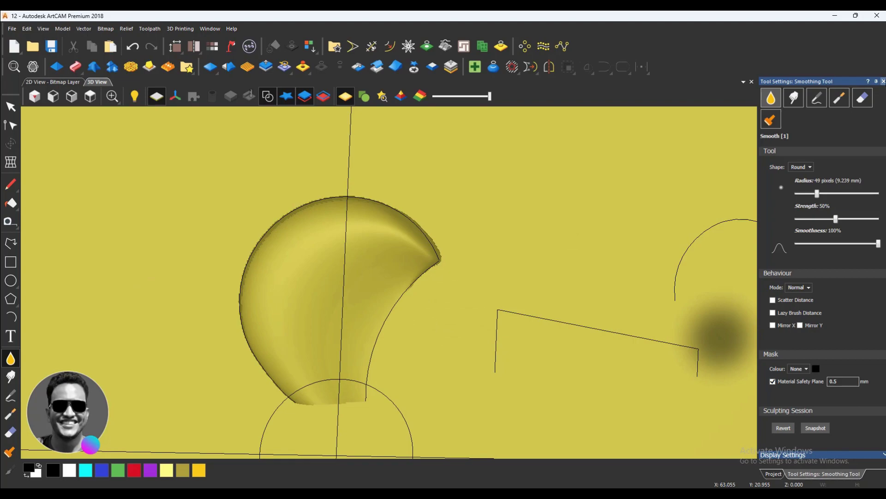
key(Escape)
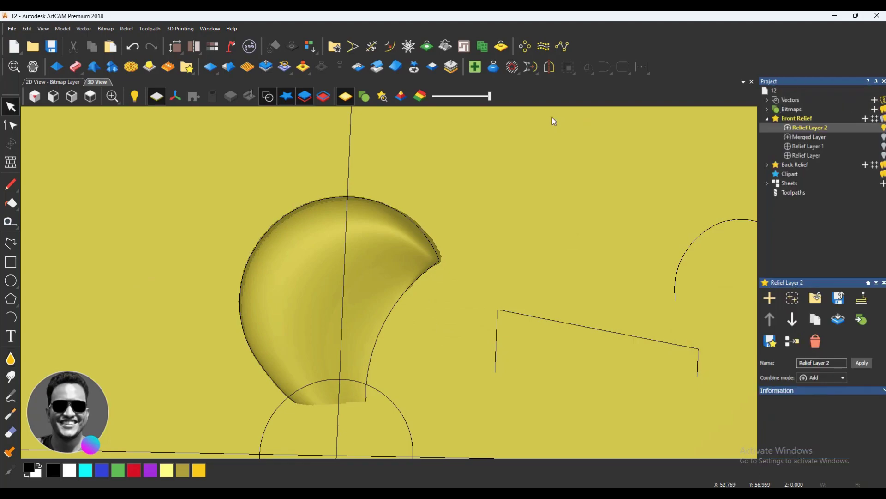
Step: Cut the petal relief out as clipart and view it from above
click(420, 70)
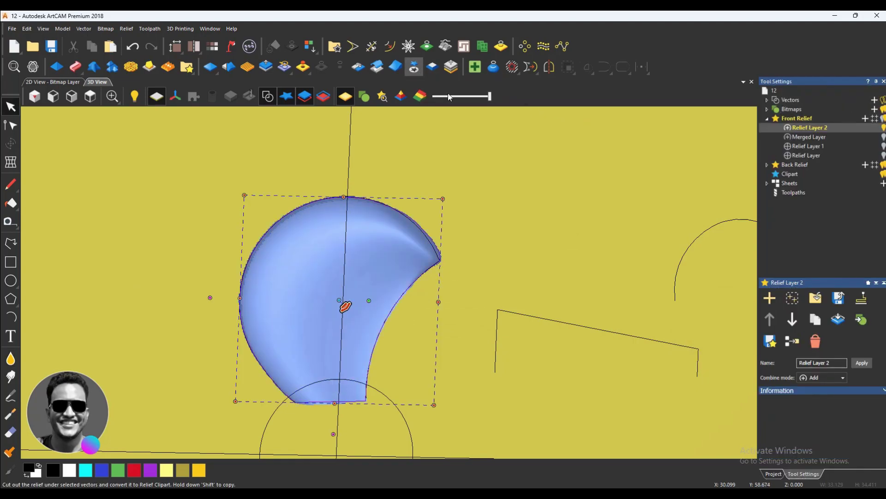
scroll(382, 199, down, 10)
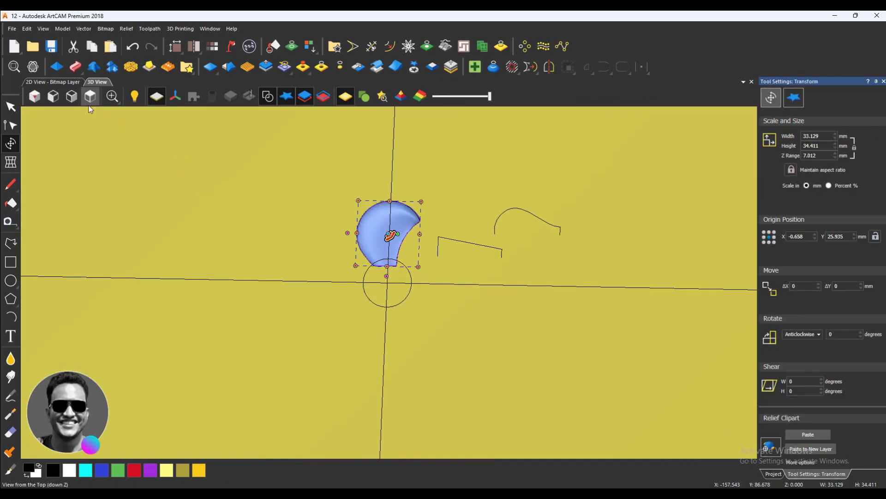
click(89, 102)
scroll(455, 252, up, 8)
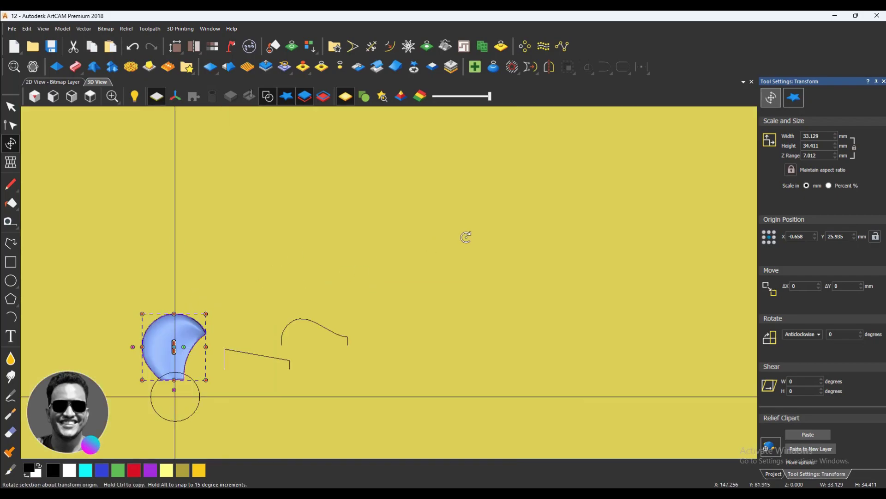
scroll(321, 350, down, 3)
scroll(277, 318, up, 5)
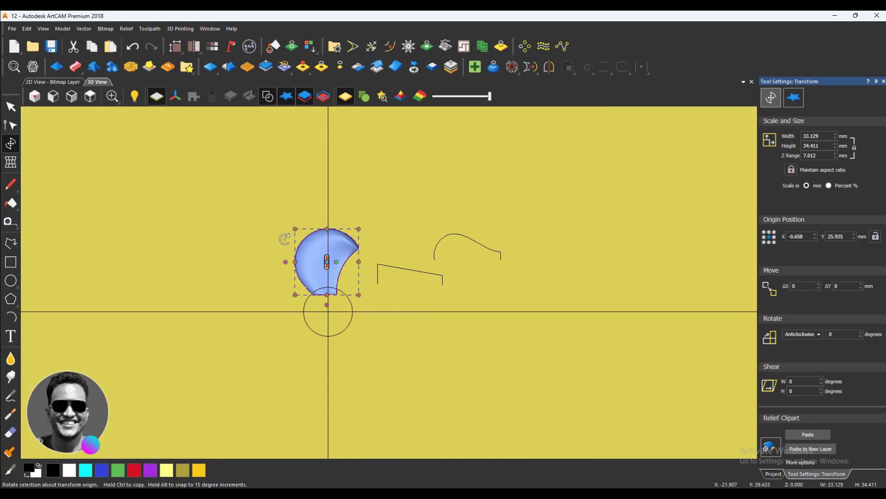
Step: Set up a Rotate copy of 7 objects over 360 degrees about 0,0
click(526, 47)
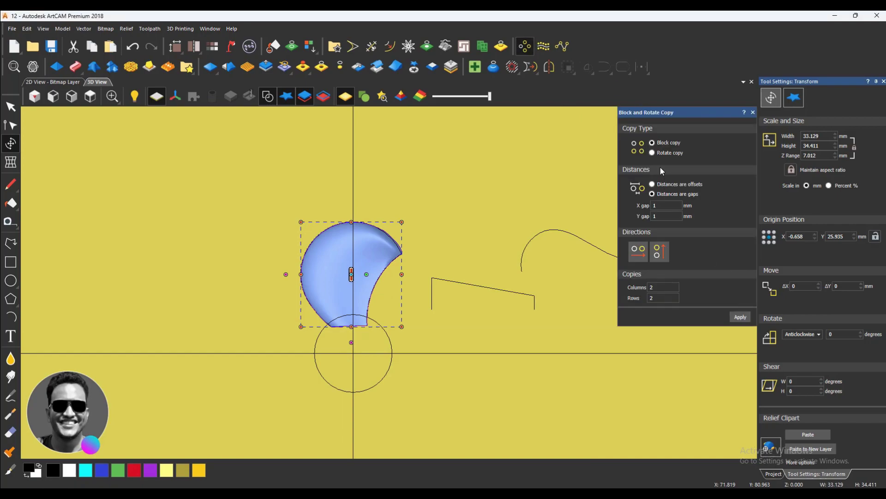
click(653, 153)
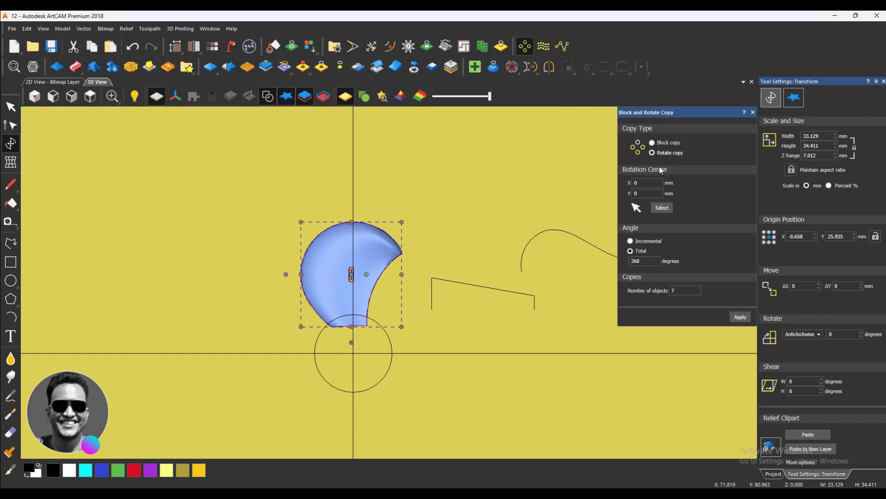
click(664, 210)
scroll(360, 372, up, 2)
click(351, 346)
scroll(351, 347, up, 3)
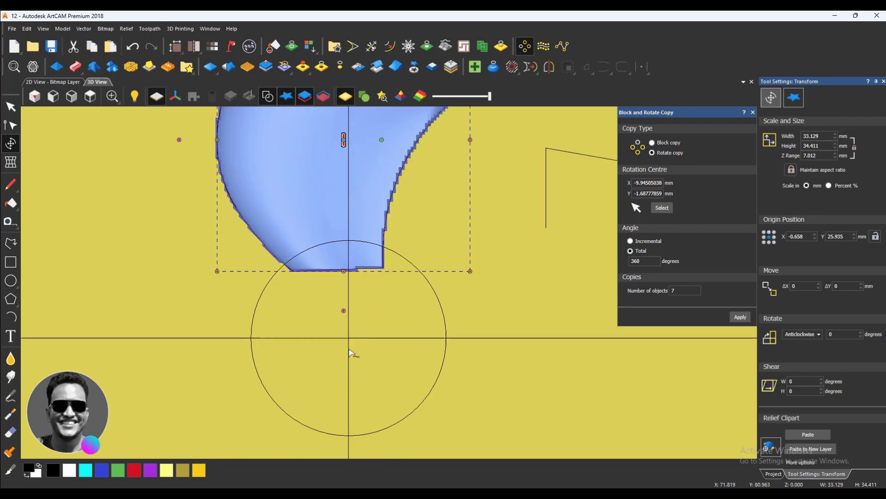
click(348, 309)
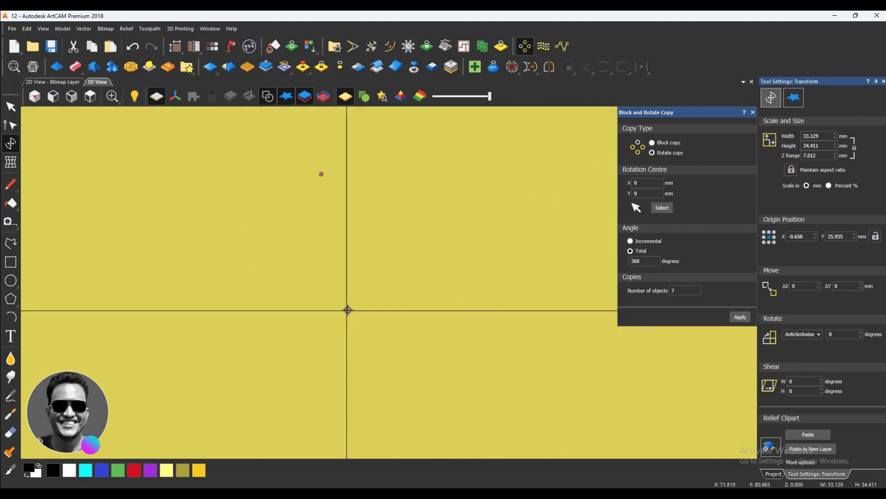
click(349, 326)
scroll(353, 325, down, 1)
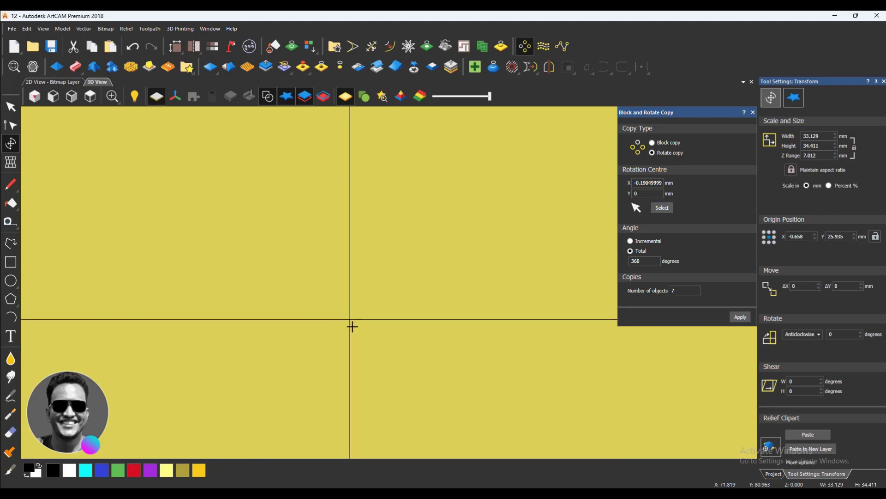
click(351, 320)
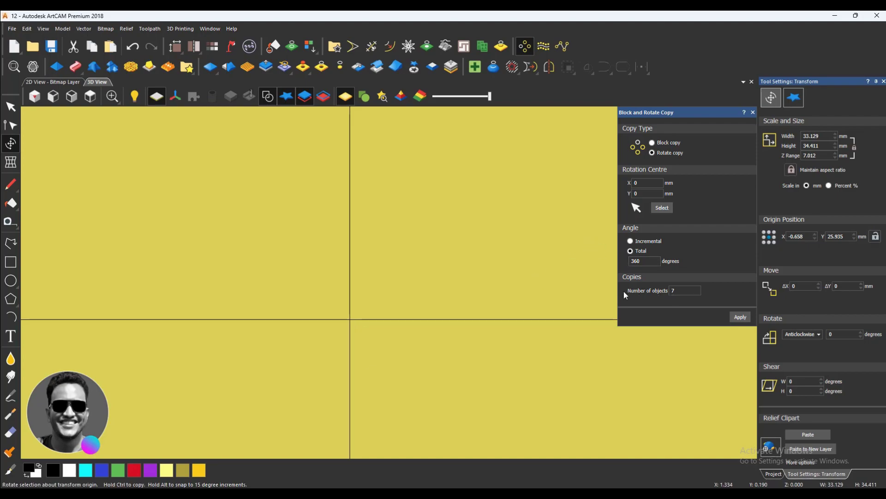
scroll(416, 271, down, 5)
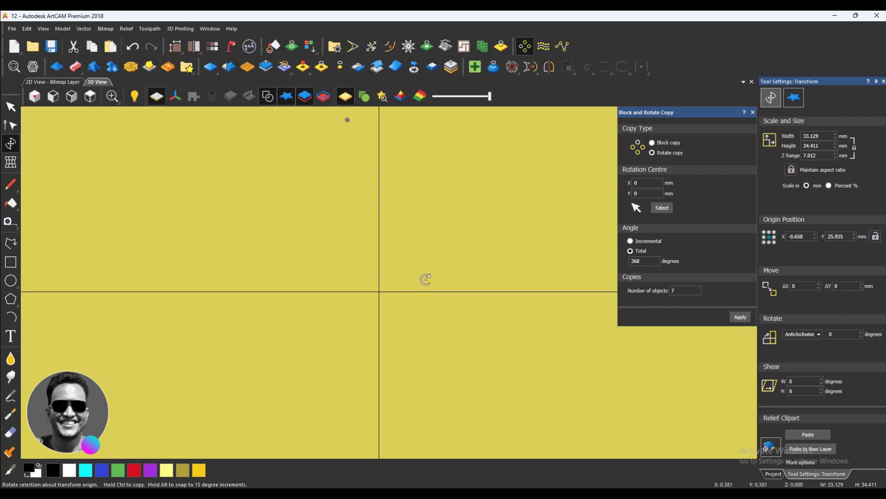
scroll(431, 292, down, 3)
scroll(406, 217, up, 3)
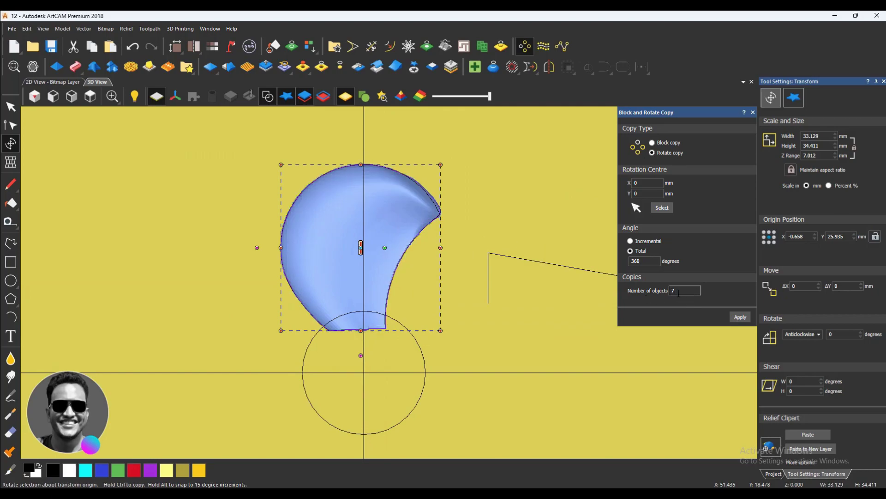
Step: Apply the seven rotated petal copies and paste them into Relief Layer 2
click(741, 317)
scroll(448, 280, down, 2)
scroll(448, 280, down, 3)
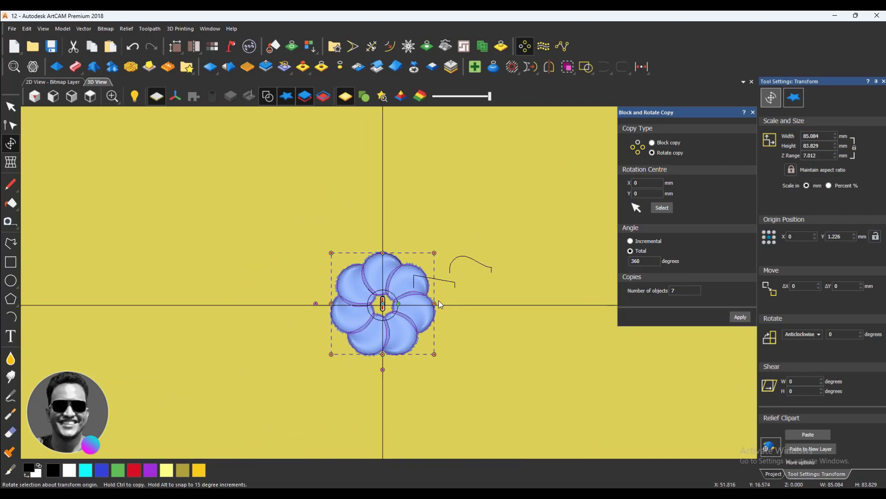
scroll(387, 327, up, 4)
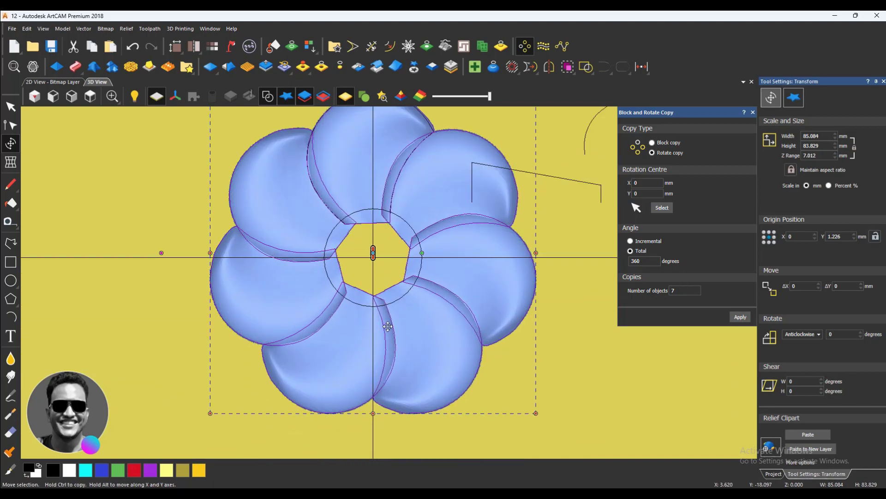
click(812, 435)
Step: Hide the 3D vector outlines and inspect the seven-petal flower relief close up from above
scroll(395, 293, down, 4)
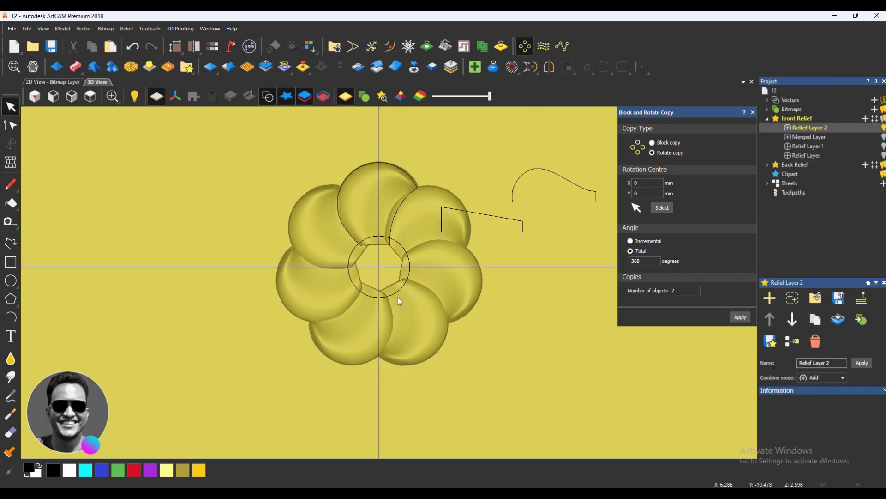
scroll(411, 310, up, 4)
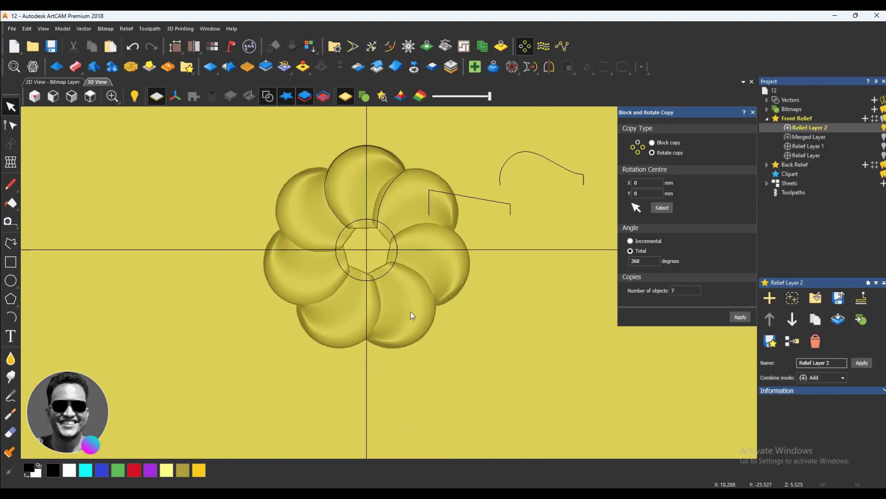
mouse_move(354, 189)
mouse_down()
mouse_move(370, 228)
mouse_move(358, 199)
mouse_up()
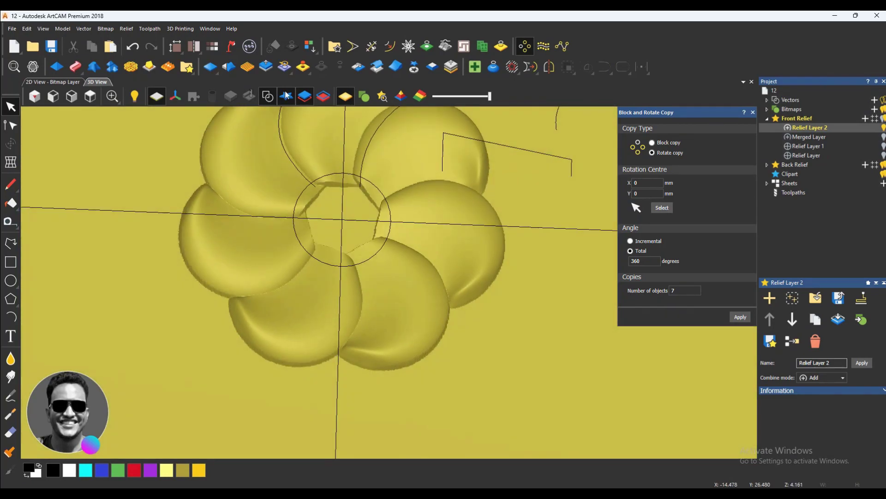
click(266, 97)
scroll(402, 307, up, 3)
drag(402, 306, 369, 258)
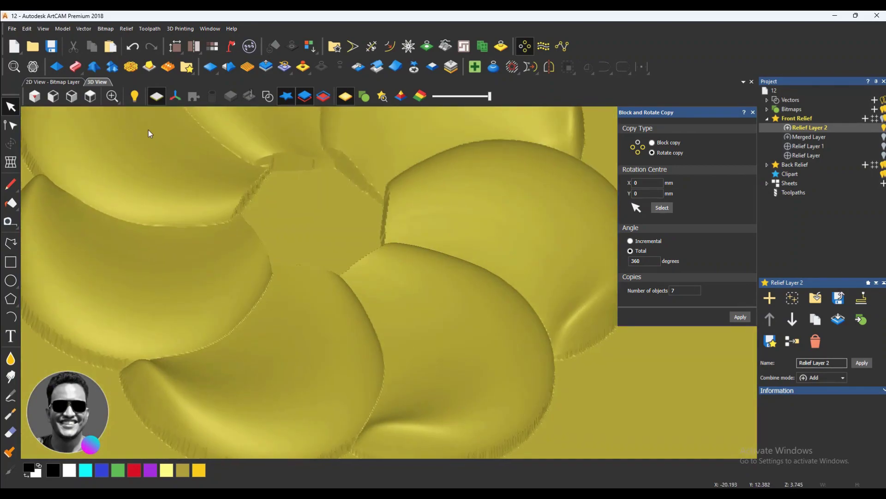
click(90, 97)
scroll(370, 273, up, 5)
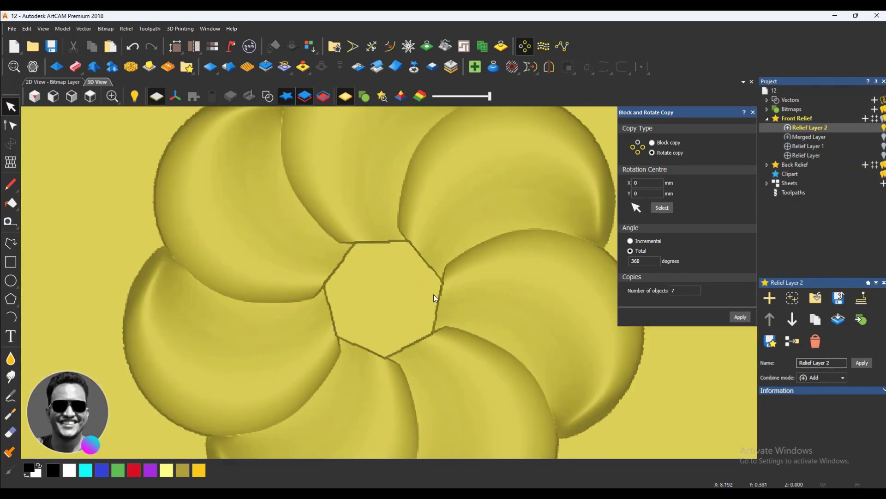
drag(379, 269, 323, 314)
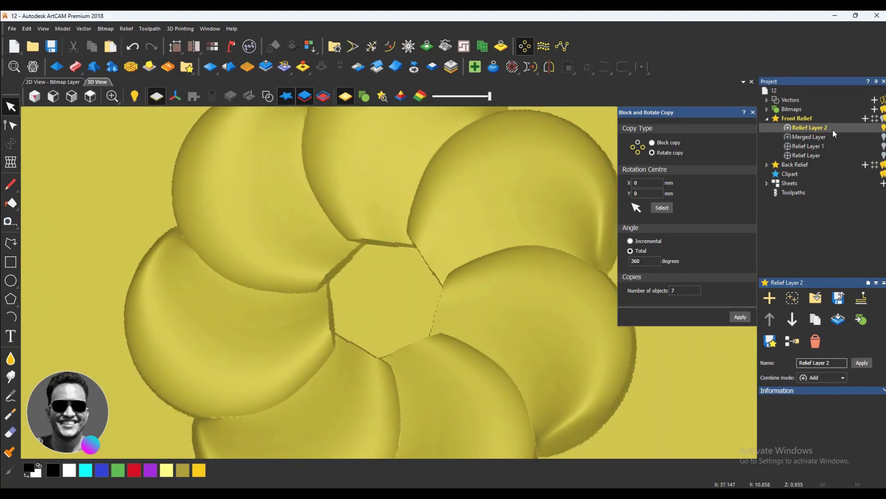
Step: Add Relief Layer 3 and set Relief Layer 2 to combine by Merge High
click(865, 119)
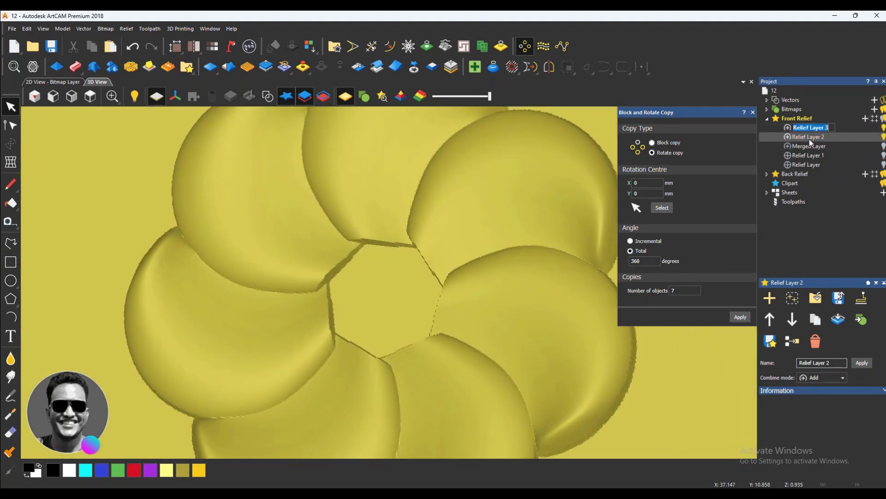
click(788, 137)
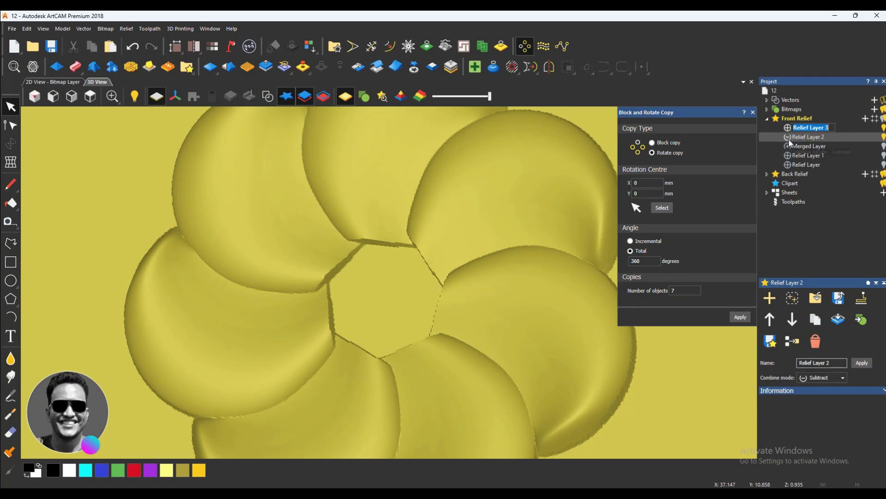
click(837, 129)
Step: Show the vector outlines and select the flower's centre circle in top view
click(268, 96)
click(89, 98)
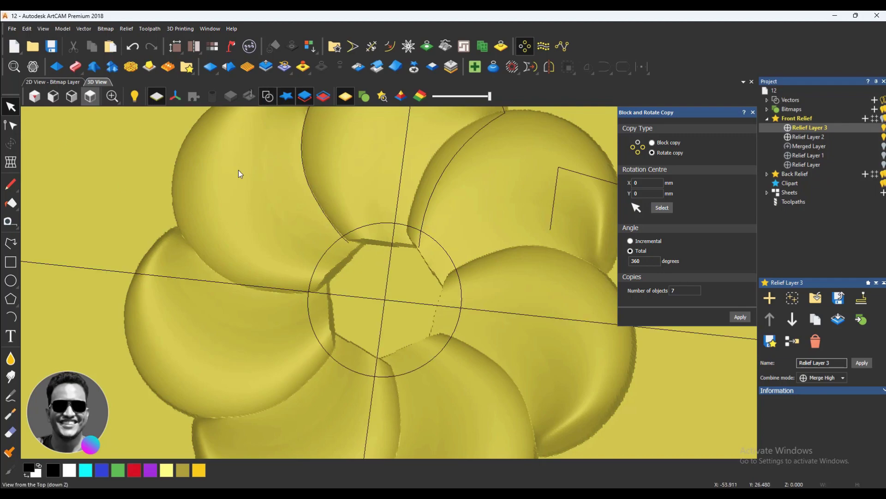
scroll(380, 303, up, 8)
click(420, 281)
scroll(415, 276, up, 2)
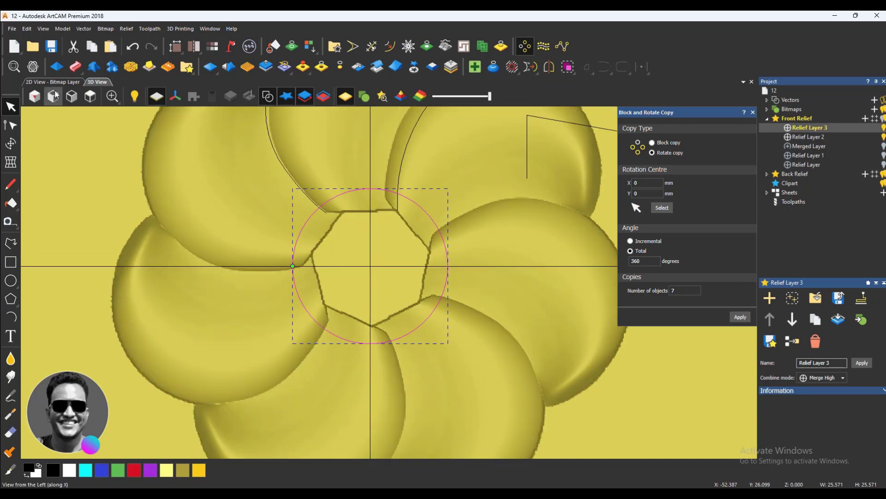
Step: Shape the centre circle as a Round 90° dome 7 mm high on Relief Layer 3
click(60, 69)
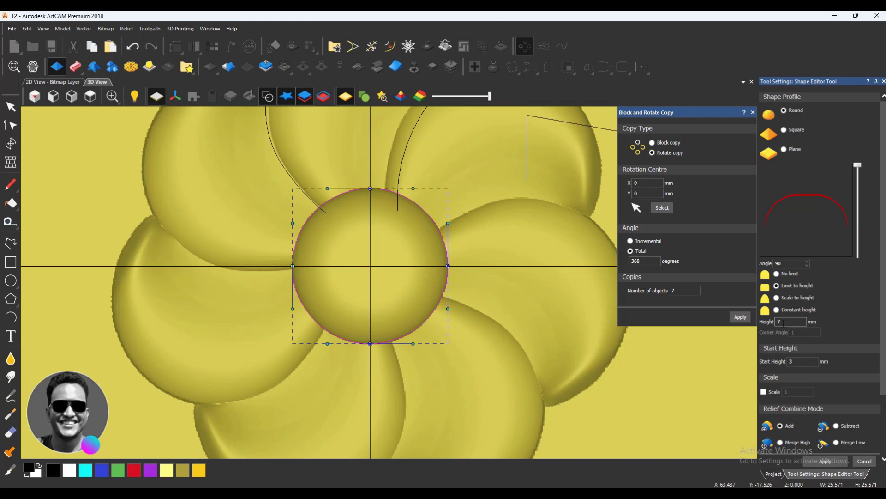
click(820, 463)
click(865, 462)
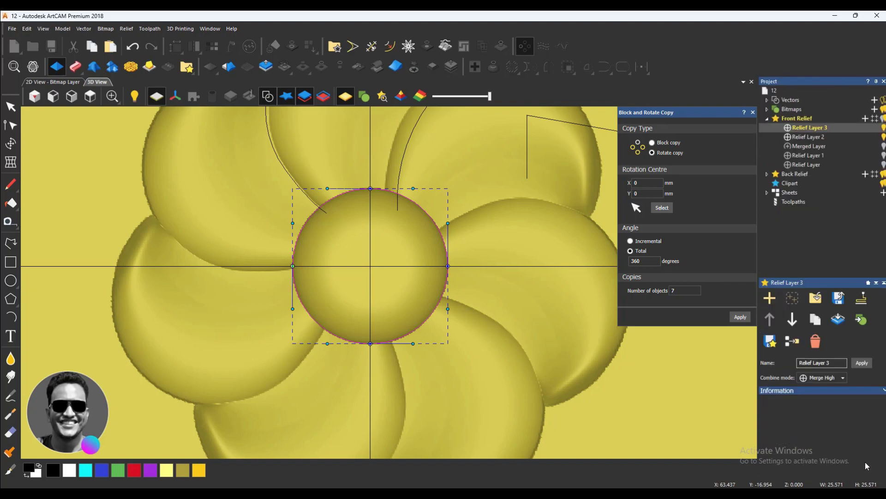
click(504, 307)
scroll(437, 267, up, 3)
mouse_move(436, 267)
mouse_down()
mouse_move(396, 228)
mouse_move(418, 186)
mouse_move(403, 287)
mouse_move(343, 163)
mouse_move(353, 286)
mouse_move(360, 270)
mouse_move(449, 332)
mouse_move(375, 251)
mouse_move(333, 375)
mouse_move(390, 212)
mouse_move(361, 316)
mouse_move(271, 292)
mouse_move(438, 284)
mouse_up()
scroll(353, 286, down, 5)
scroll(366, 274, up, 1)
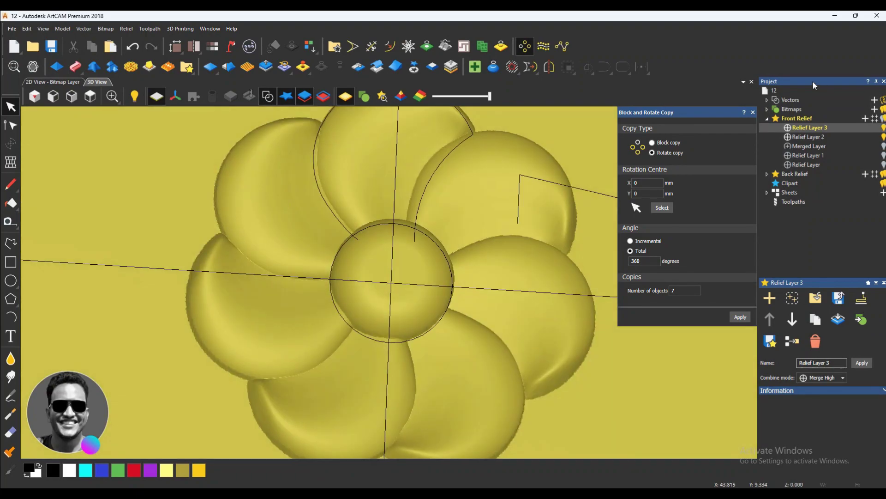
Step: Merge Relief Layers 2 and 3 into a new Merged Layer and hide the 3D vectors
click(752, 112)
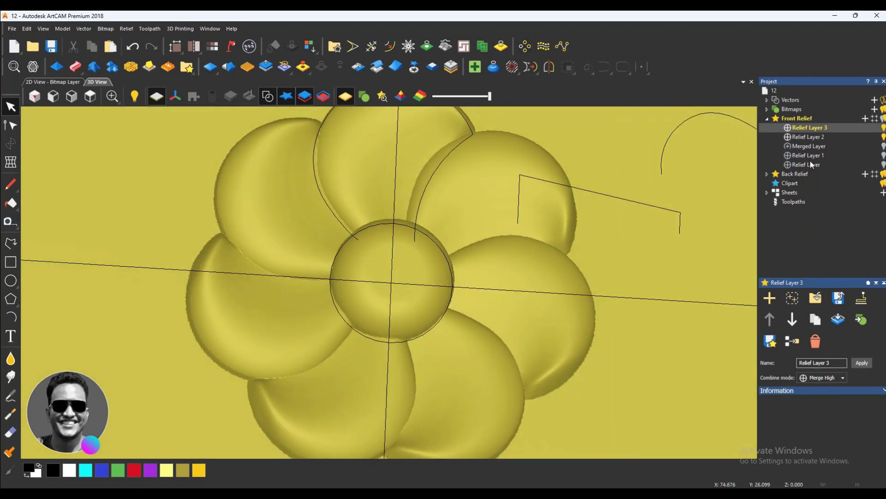
ctrl+click(824, 139)
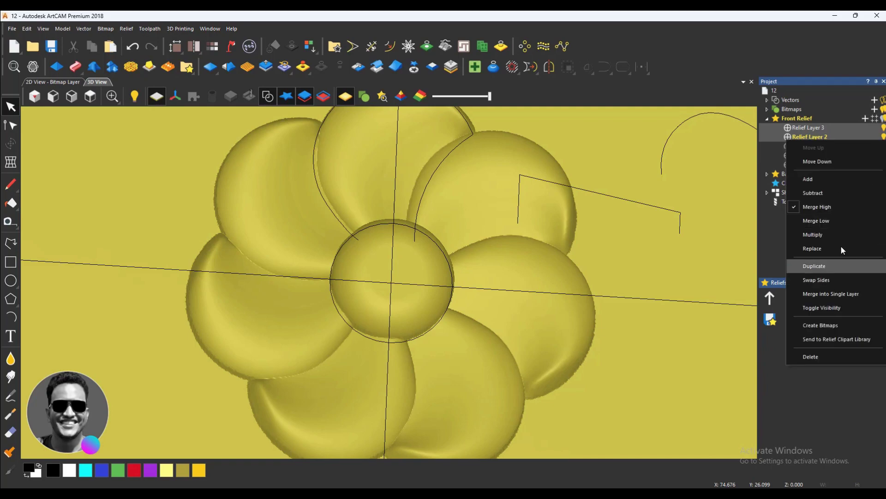
click(841, 295)
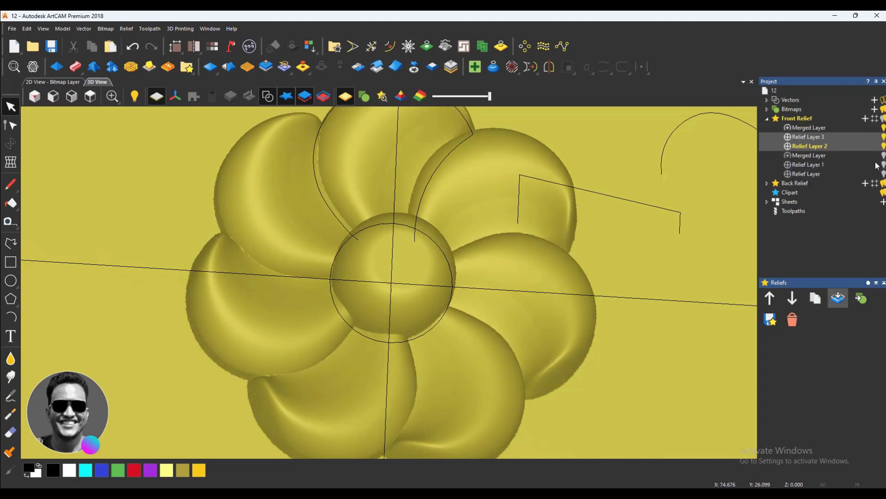
click(883, 146)
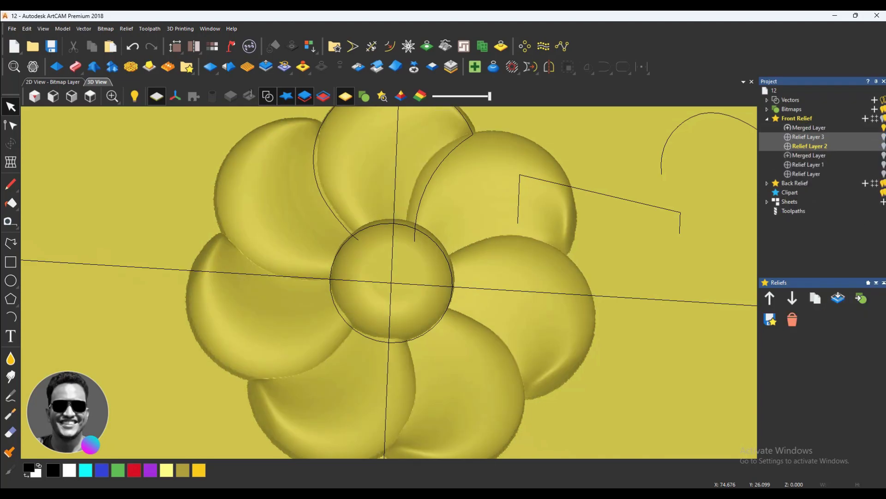
click(833, 129)
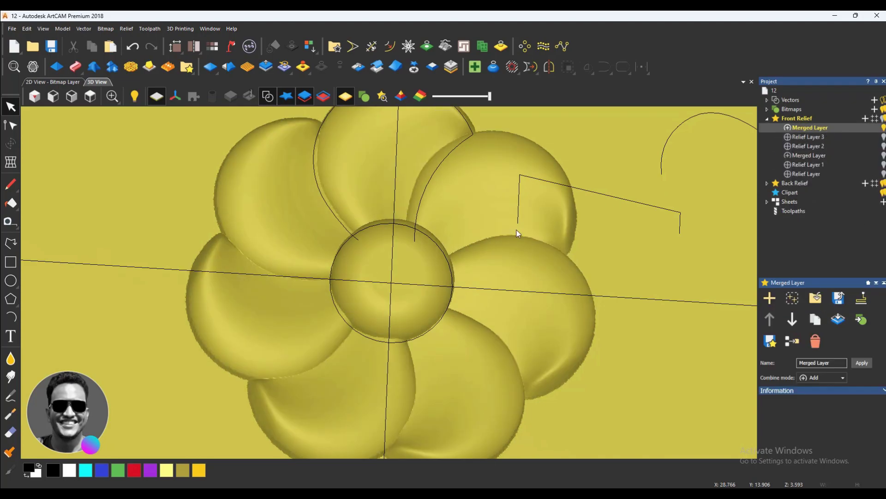
scroll(438, 241, down, 3)
click(267, 96)
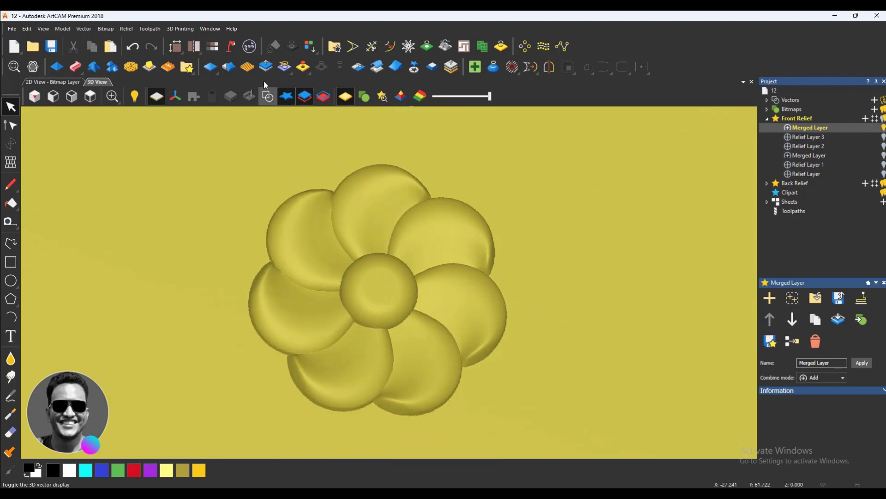
Step: Smooth the whole merged flower layer at 14% smoothing strength
click(225, 69)
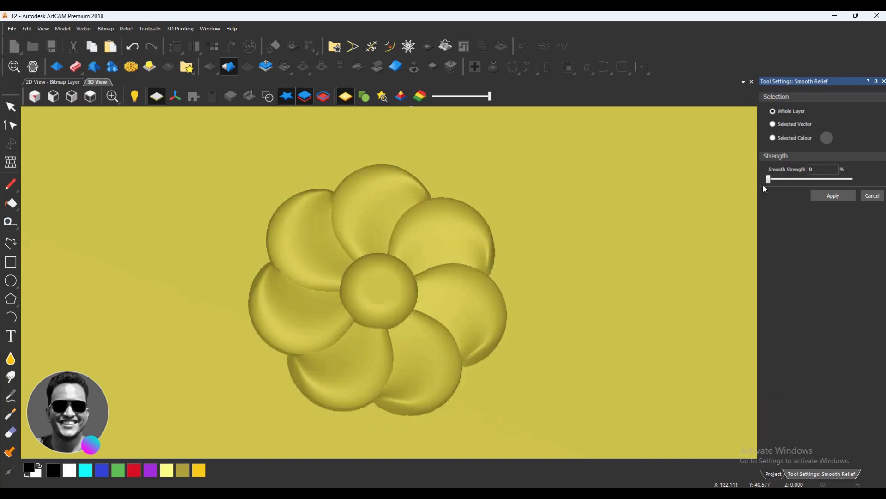
scroll(372, 279, up, 4)
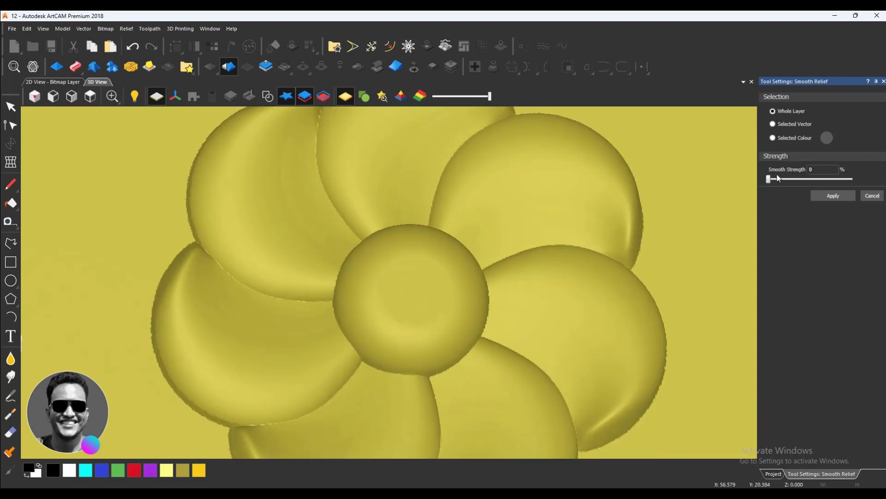
drag(778, 180, 781, 183)
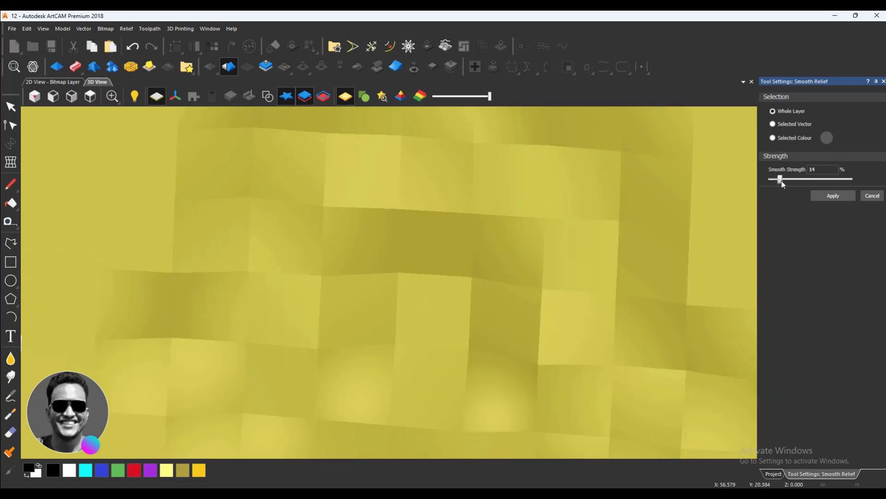
scroll(561, 277, down, 4)
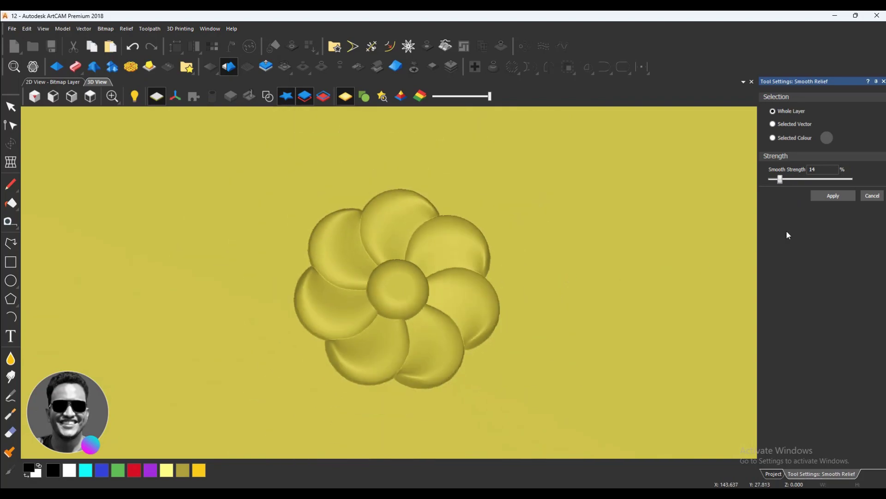
click(841, 196)
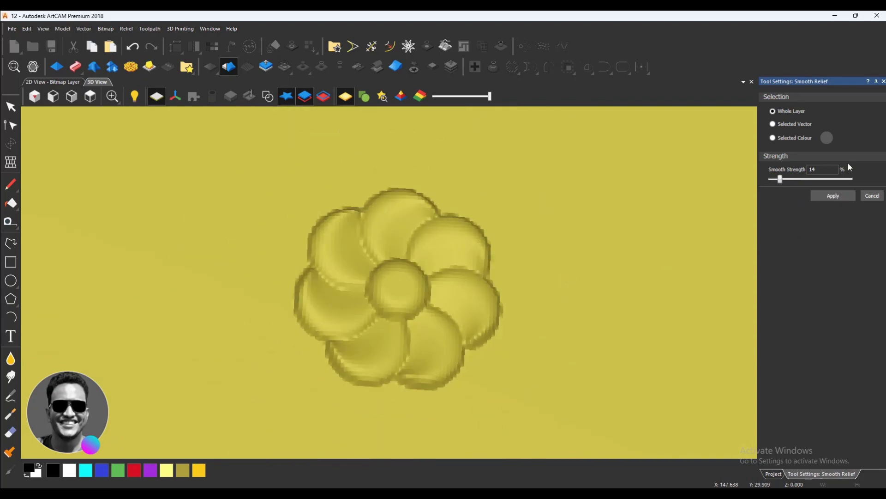
click(883, 81)
scroll(411, 321, up, 4)
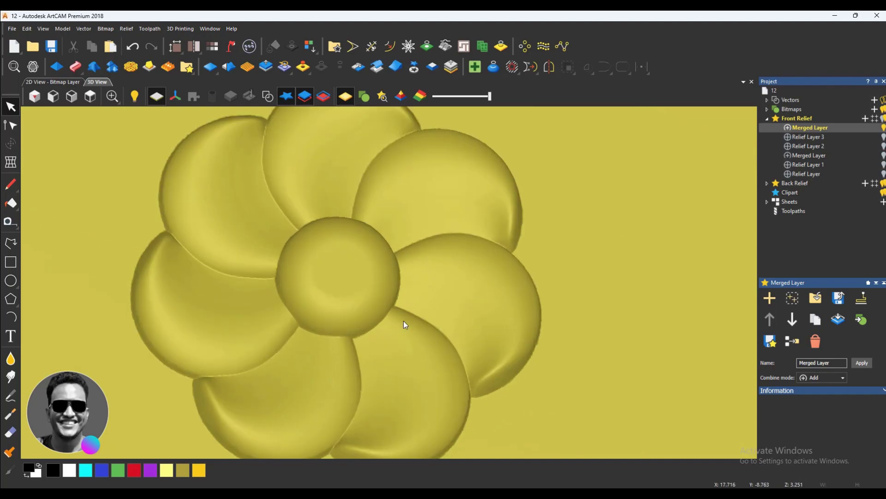